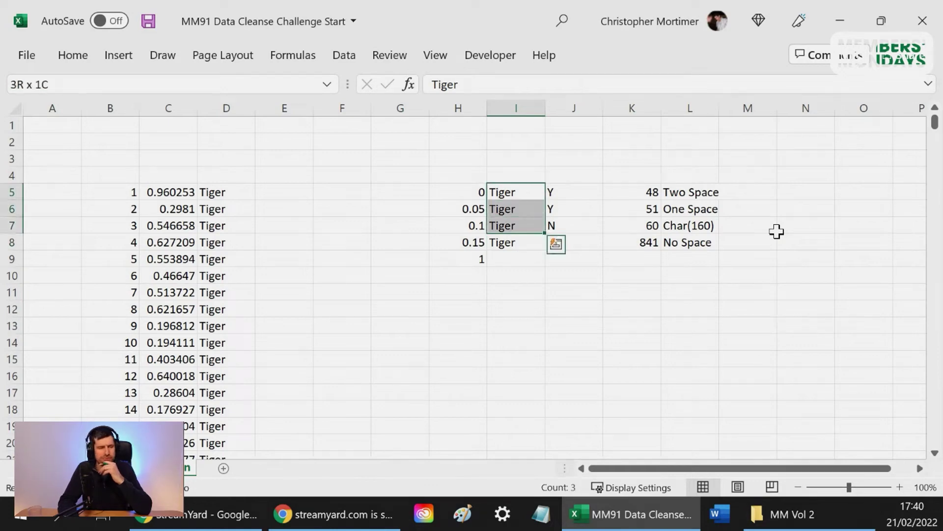
pyautogui.hotkey('shift', 'Down')
# Inspect the contents of the four Tiger entries in I5:I8.
pyautogui.press('F2')
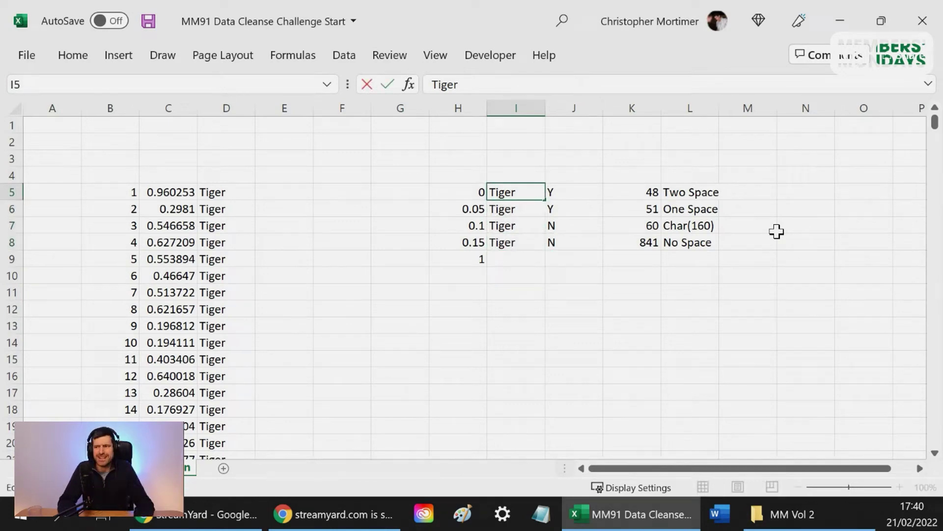
pyautogui.press('Left')
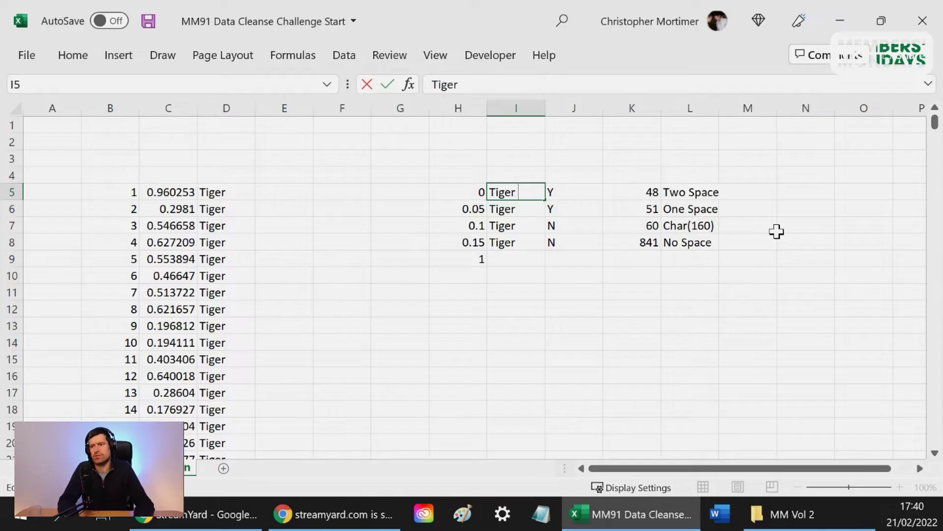
pyautogui.press('Return')
pyautogui.press('F2')
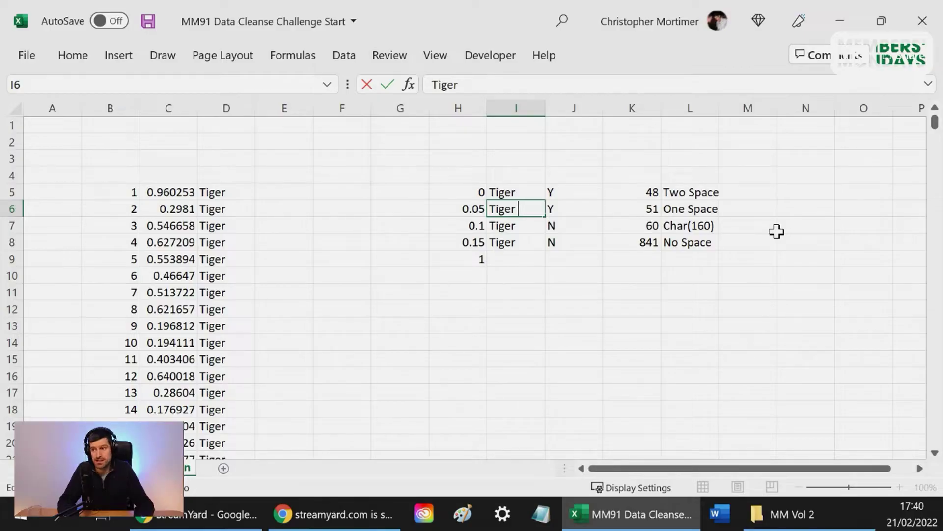
pyautogui.press('Escape')
pyautogui.press('Down')
pyautogui.press('Down')
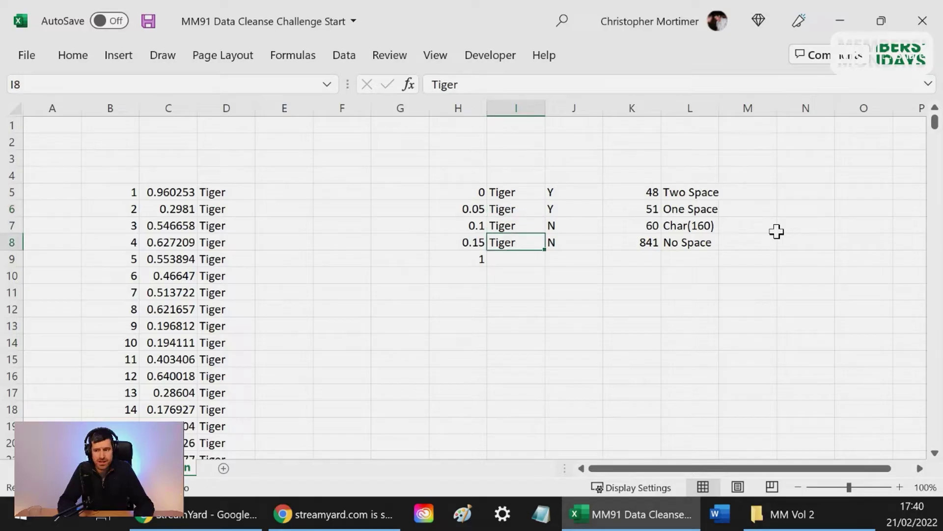
pyautogui.press('F2')
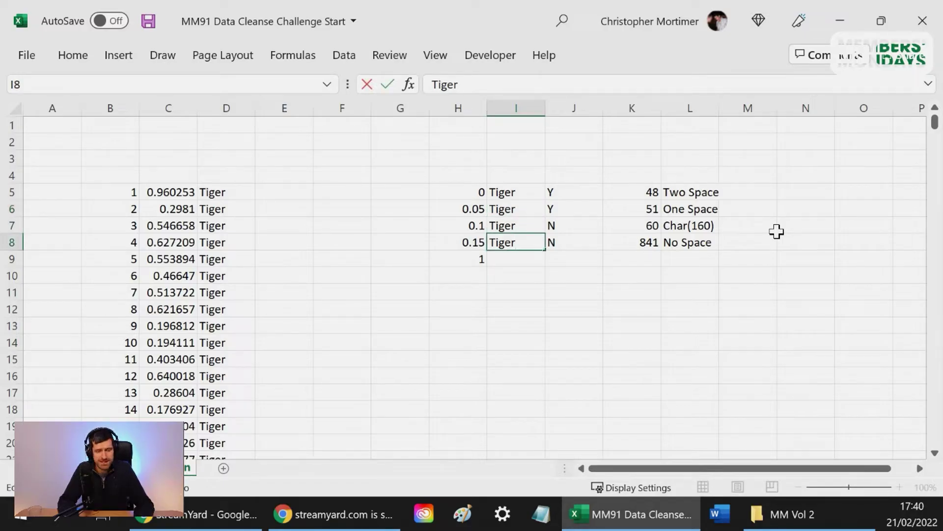
pyautogui.press('Escape')
pyautogui.press('Up')
pyautogui.press('F2')
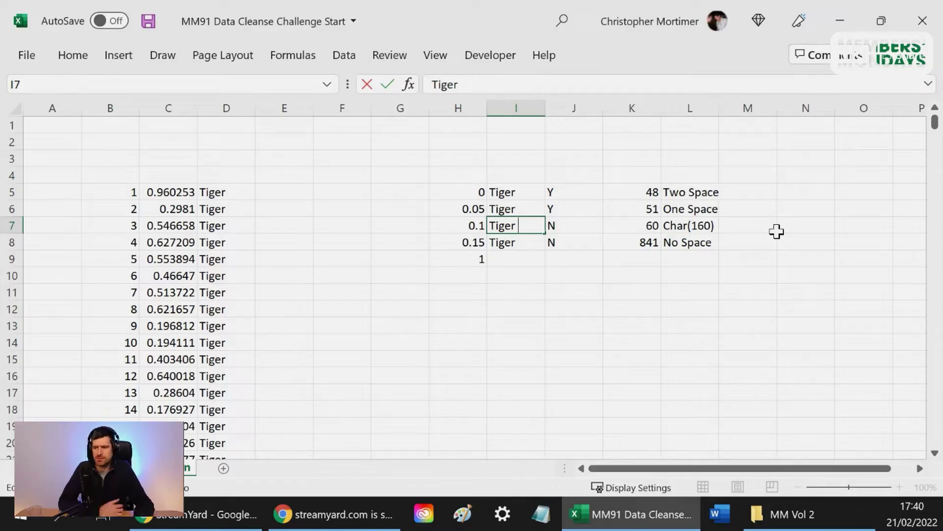
# Enter =TRIM(I5) in F5.
pyautogui.press('Escape')
pyautogui.press('Left')
pyautogui.press('Left')
pyautogui.press('Left')
pyautogui.press('Up')
pyautogui.press('Up')
pyautogui.write('=trim()')
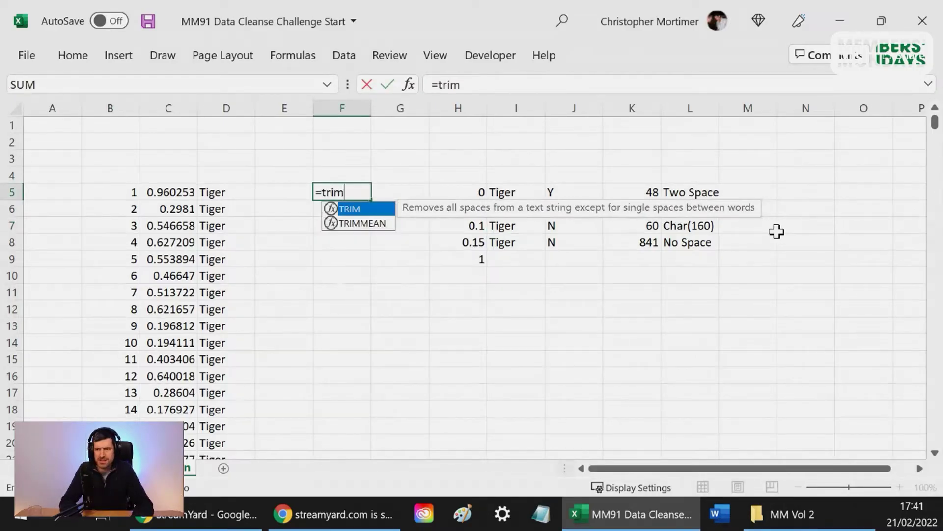
pyautogui.press('BackSpace')
pyautogui.press('BackSpace')
pyautogui.write('(')
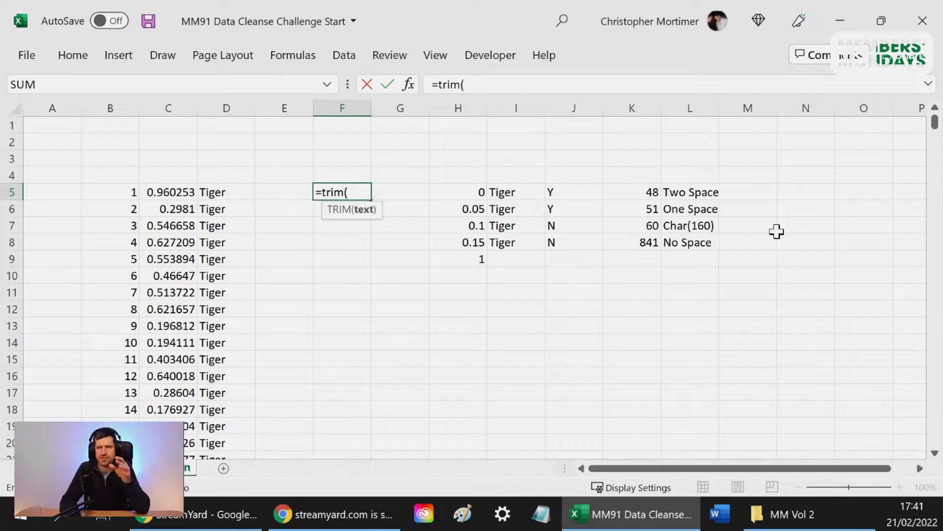
pyautogui.press('Right')
pyautogui.press('Right')
pyautogui.press('Right')
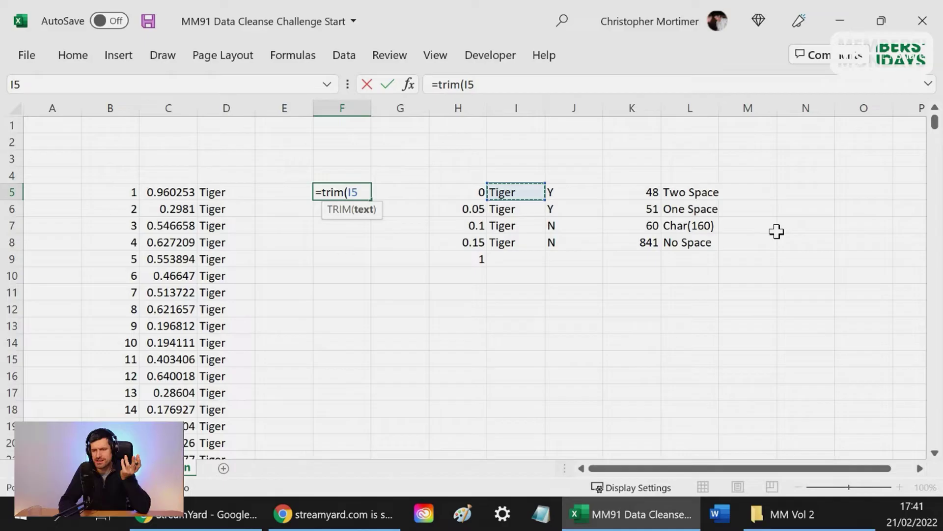
pyautogui.press('Return')
# Enter =LEN(F5) in G5, which returns 6.
pyautogui.press('Up')
pyautogui.press('Right')
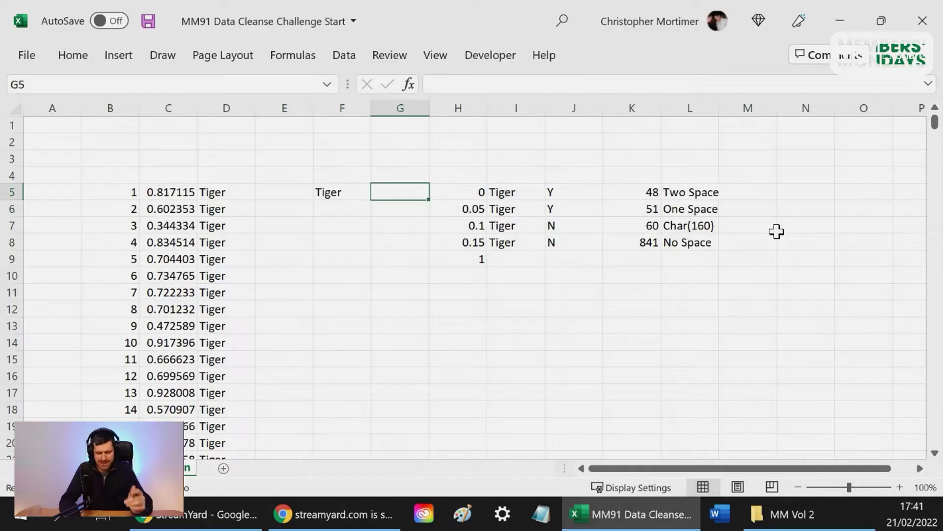
pyautogui.write('=len(')
pyautogui.press('Left')
pyautogui.hotkey('ctrl', 'Return')
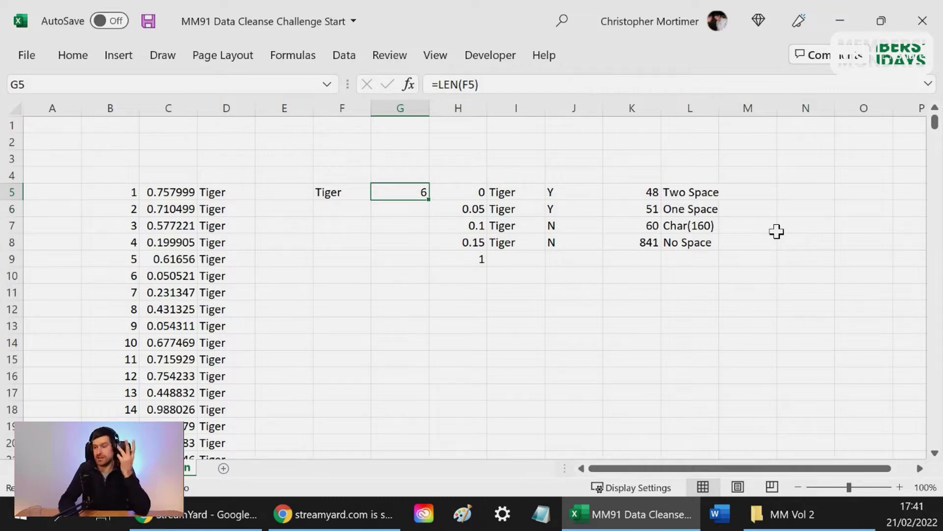
pyautogui.press('Down')
pyautogui.press('Left')
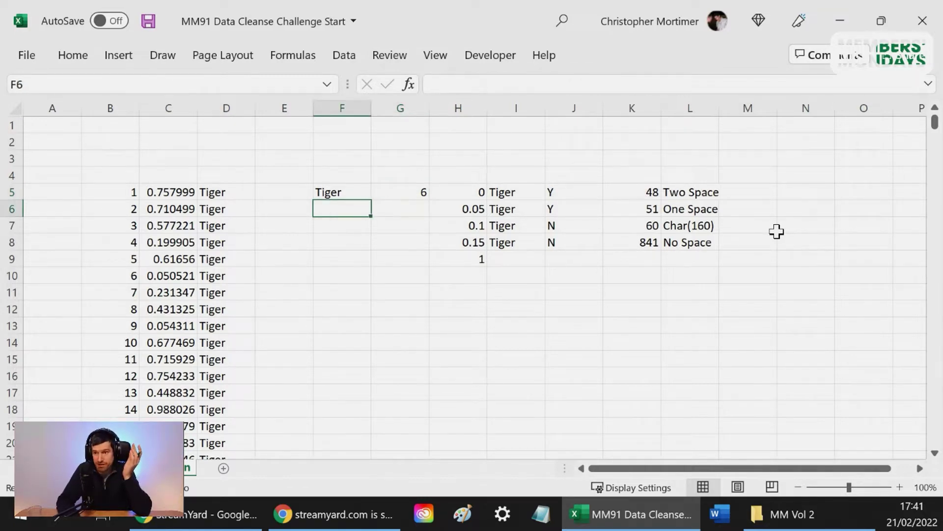
pyautogui.press('Up')
# Enter =TRIM(I6) in F6.
pyautogui.press('Right')
pyautogui.press('Right')
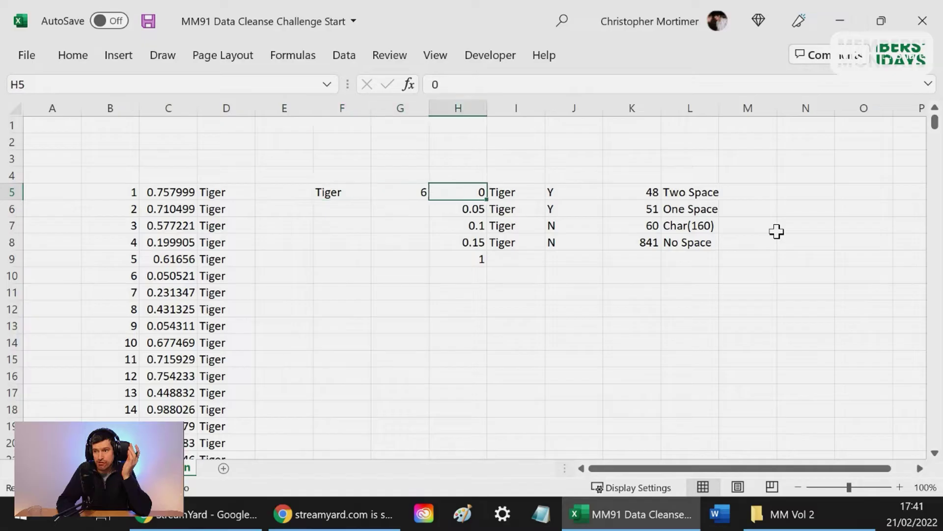
pyautogui.press('Down')
pyautogui.press('Left')
pyautogui.press('Left')
pyautogui.write('=trim(')
pyautogui.press('Right')
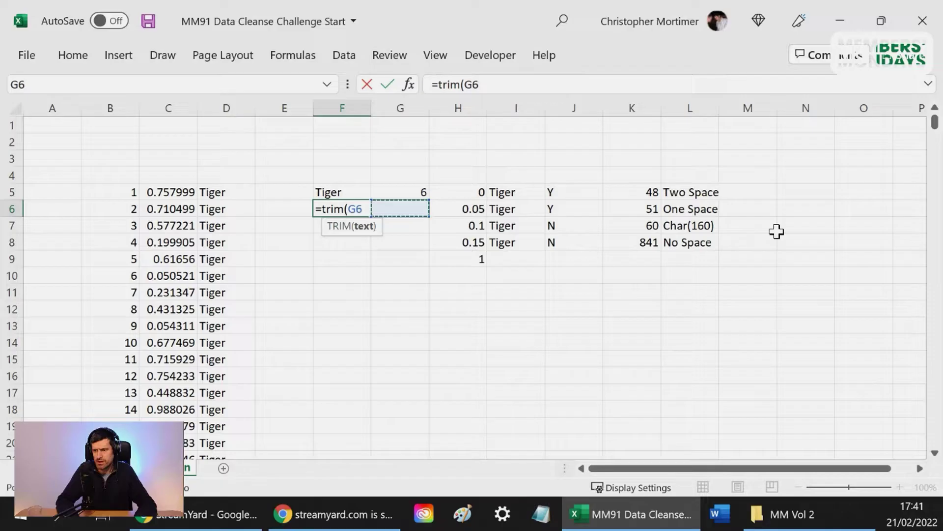
pyautogui.press('Right')
pyautogui.press('Right')
pyautogui.press('Return')
# Fill the LEN formula from G5 down into G6, giving 5.
pyautogui.press('Up')
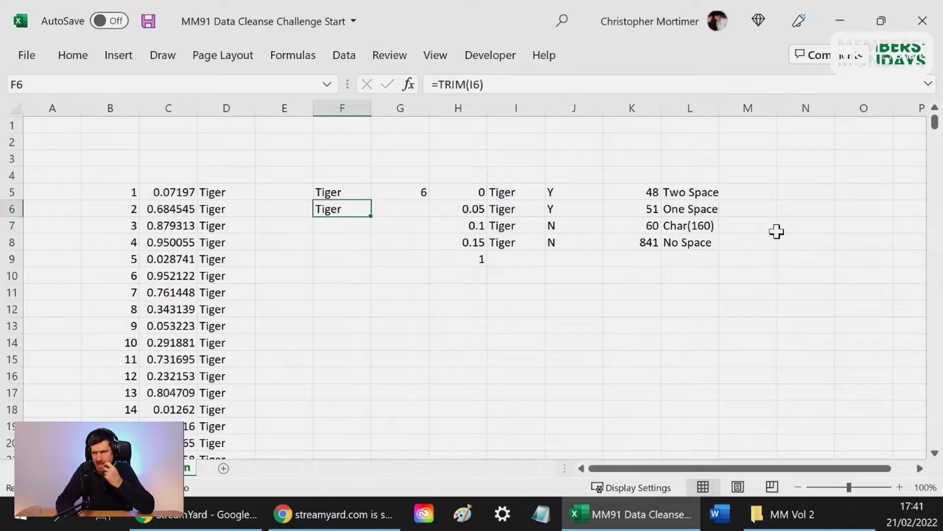
pyautogui.press('Right')
pyautogui.hotkey('shift', 'Up')
pyautogui.hotkey('ctrl', 'd')
pyautogui.press('Down')
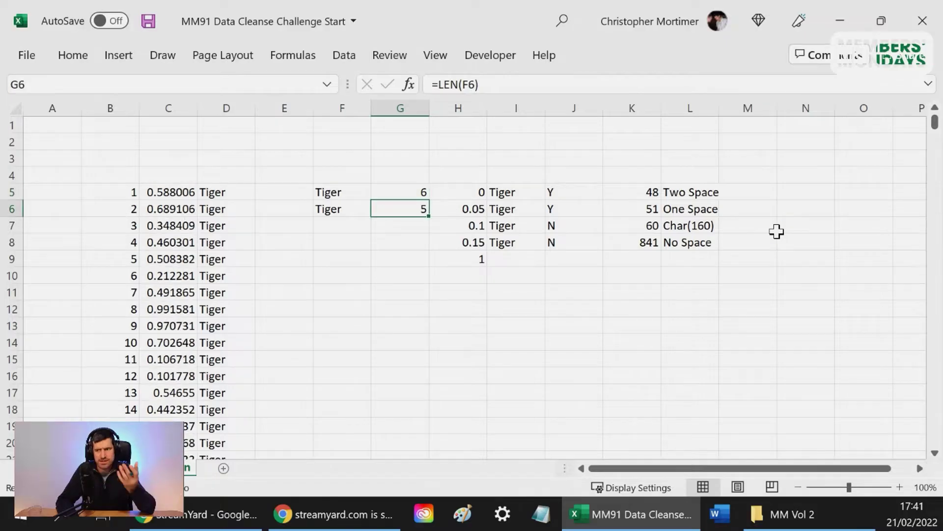
# Inspect the second Tiger entry in I6 against G6's length of 5.
pyautogui.press('Left')
pyautogui.press('Right')
pyautogui.press('Right')
pyautogui.press('Right')
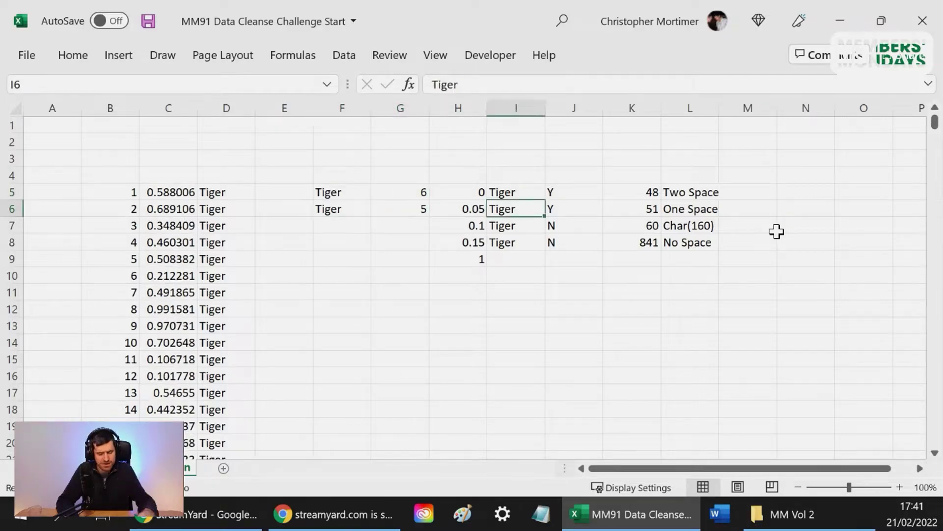
pyautogui.press('F2')
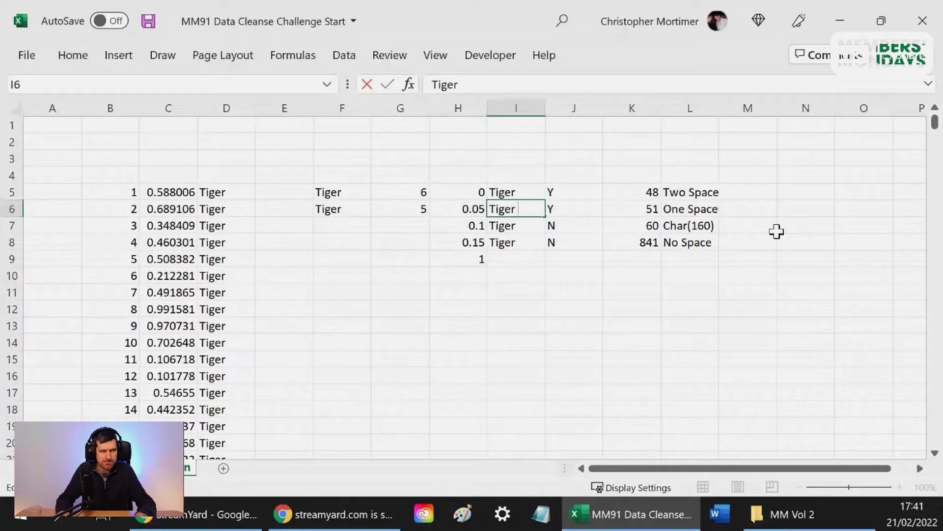
pyautogui.press('Escape')
pyautogui.press('Left')
pyautogui.press('Left')
pyautogui.press('Left')
pyautogui.press('Right')
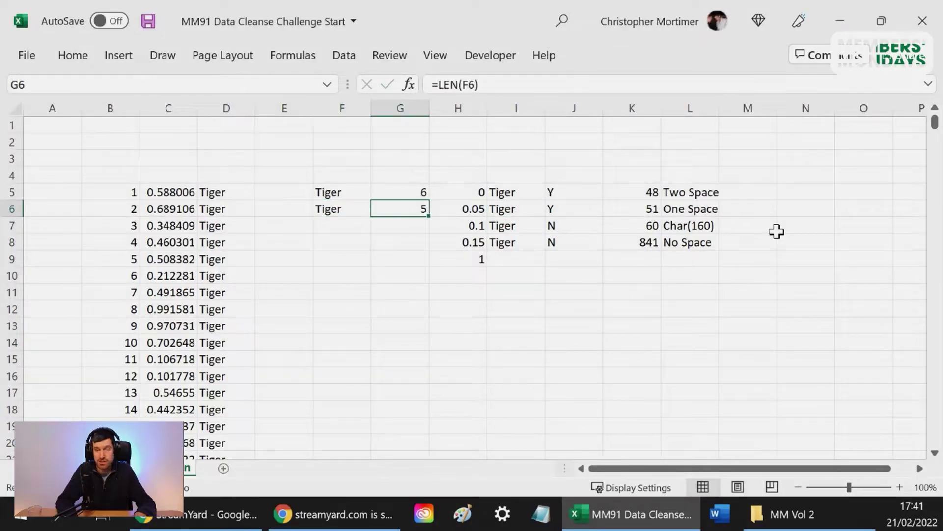
pyautogui.press('Down')
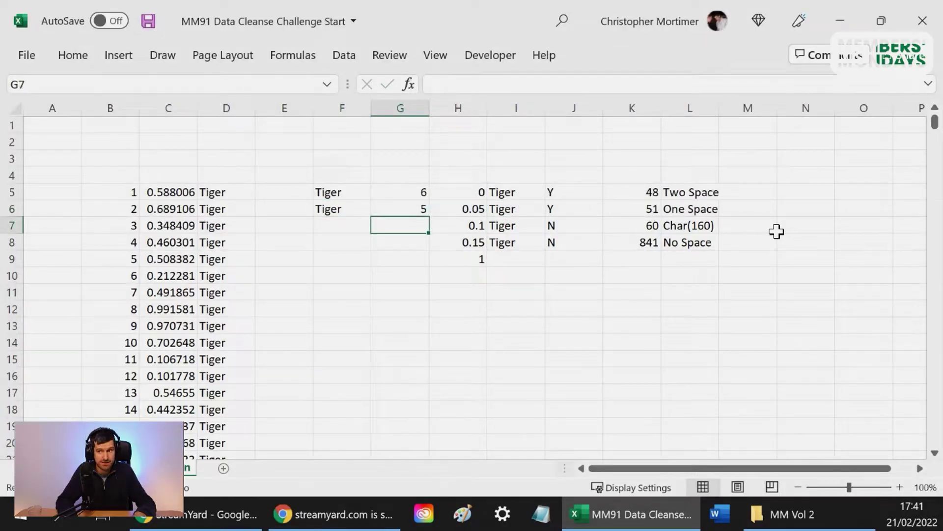
pyautogui.press('Right')
pyautogui.press('Right')
pyautogui.press('Down')
pyautogui.press('Left')
pyautogui.press('Left')
pyautogui.press('Left')
# Enter =TRIM(I8) in F8 and inspect the fourth Tiger entry.
pyautogui.press('Right')
pyautogui.press('Right')
pyautogui.press('Left')
pyautogui.press('Left')
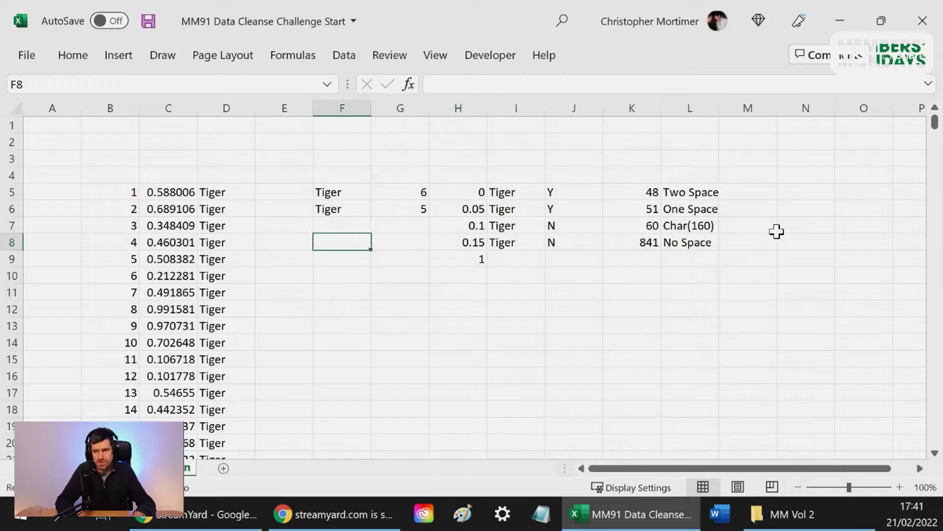
pyautogui.write('=trim(')
pyautogui.press('Right')
pyautogui.press('Right')
pyautogui.press('Right')
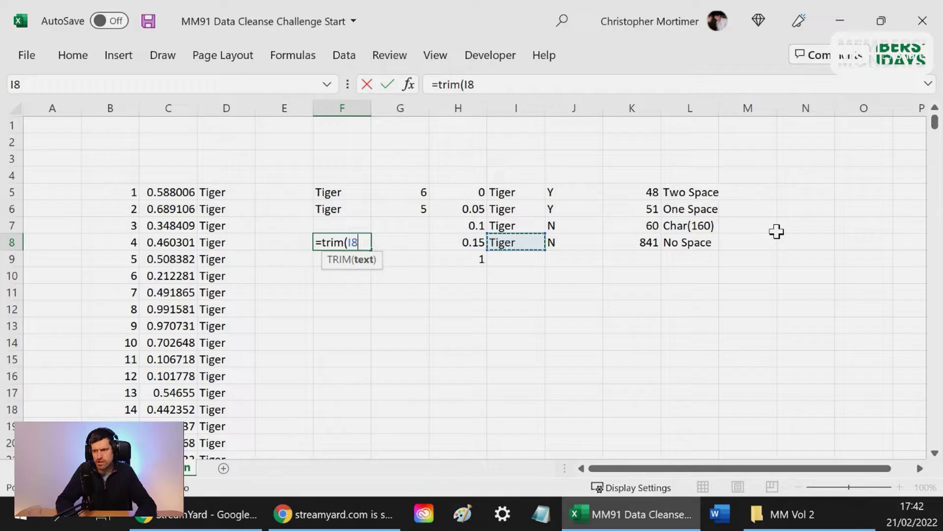
pyautogui.hotkey('ctrl', 'Return')
pyautogui.press('Right')
pyautogui.press('Right')
pyautogui.press('Right')
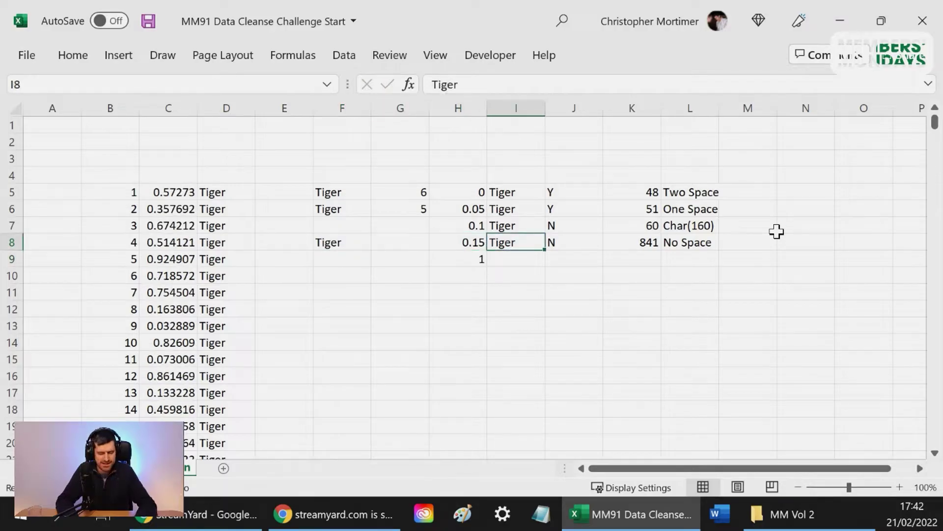
pyautogui.press('F2')
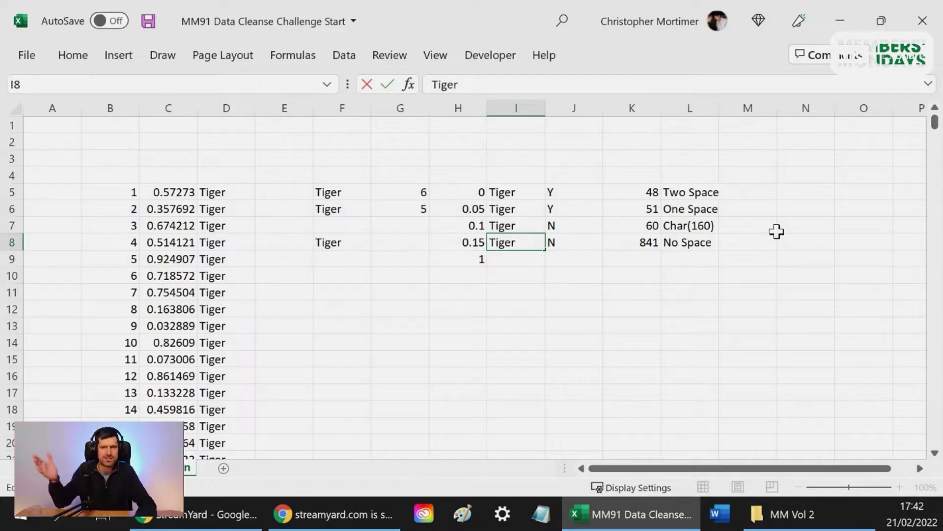
pyautogui.press('Escape')
# Copy G6's LEN formula into G8, which returns 5.
pyautogui.press('Left')
pyautogui.press('Left')
pyautogui.press('Up')
pyautogui.press('Up')
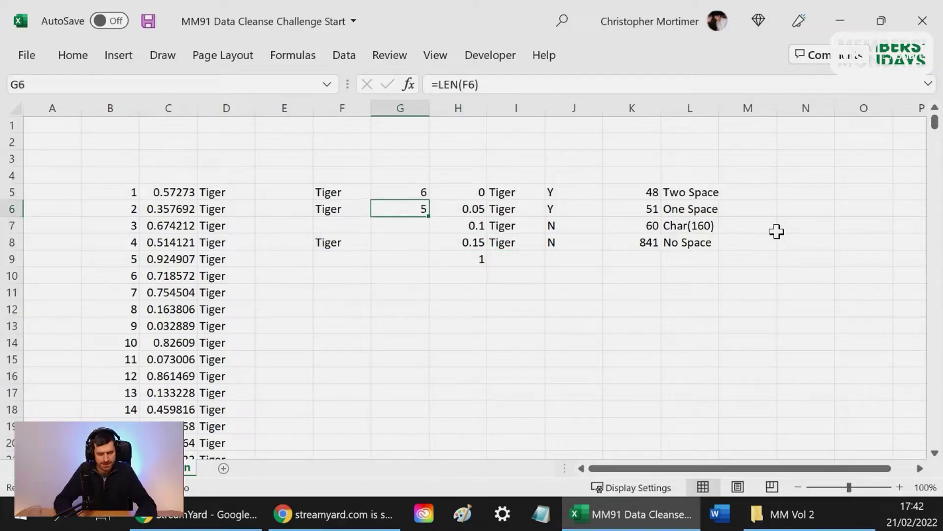
pyautogui.hotkey('ctrl', 'c')
pyautogui.press('Down')
pyautogui.press('Down')
pyautogui.hotkey('ctrl', 'v')
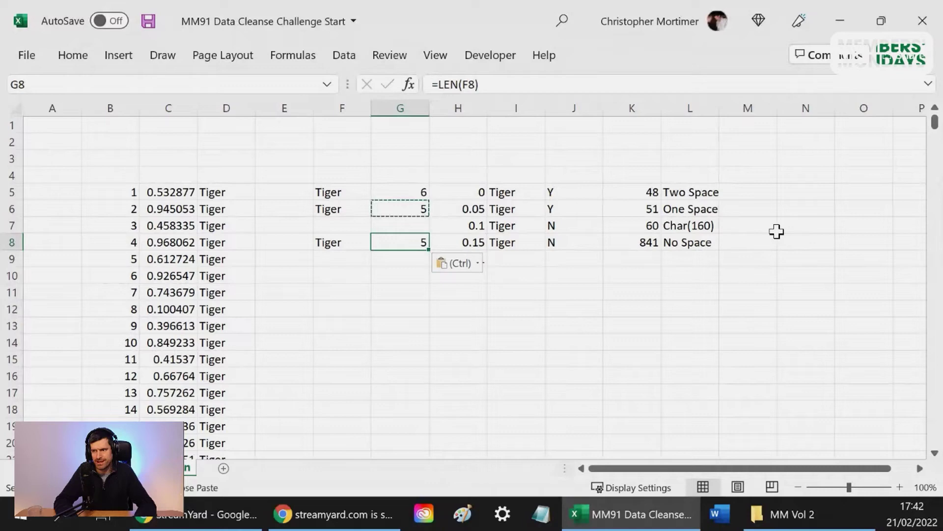
pyautogui.press('Escape')
pyautogui.press('Up')
pyautogui.press('Right')
pyautogui.press('Right')
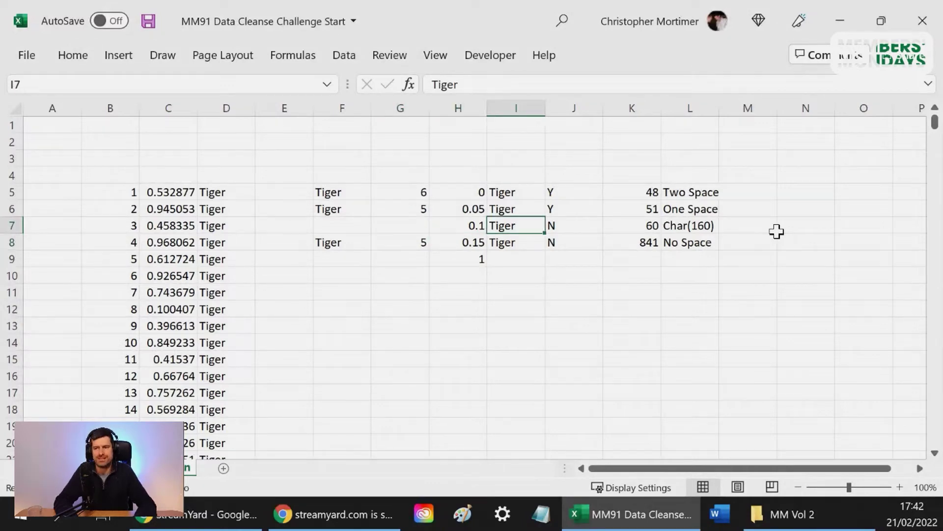
# Inspect the third Tiger entry in I7 and enter =TRIM(I7) in F7.
pyautogui.press('Left')
pyautogui.press('Left')
pyautogui.press('Left')
pyautogui.press('Right')
pyautogui.press('Right')
pyautogui.press('Right')
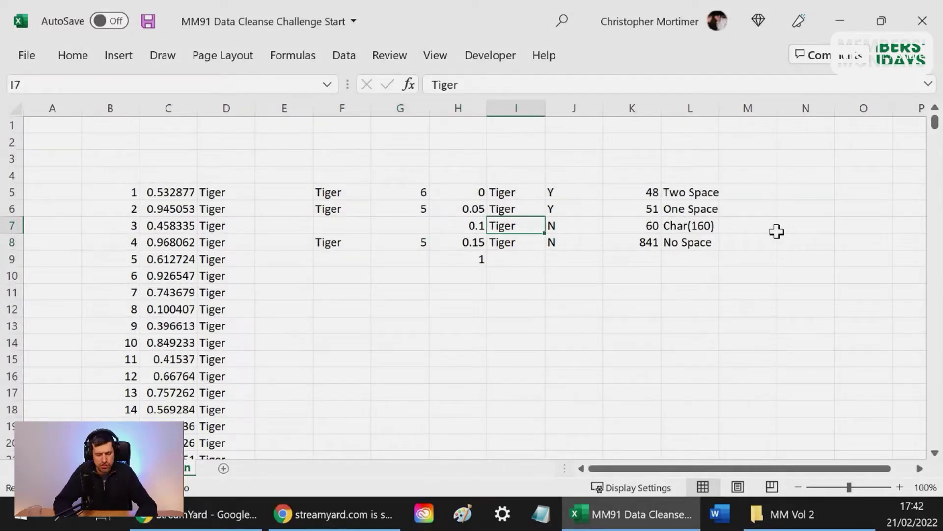
pyautogui.press('F2')
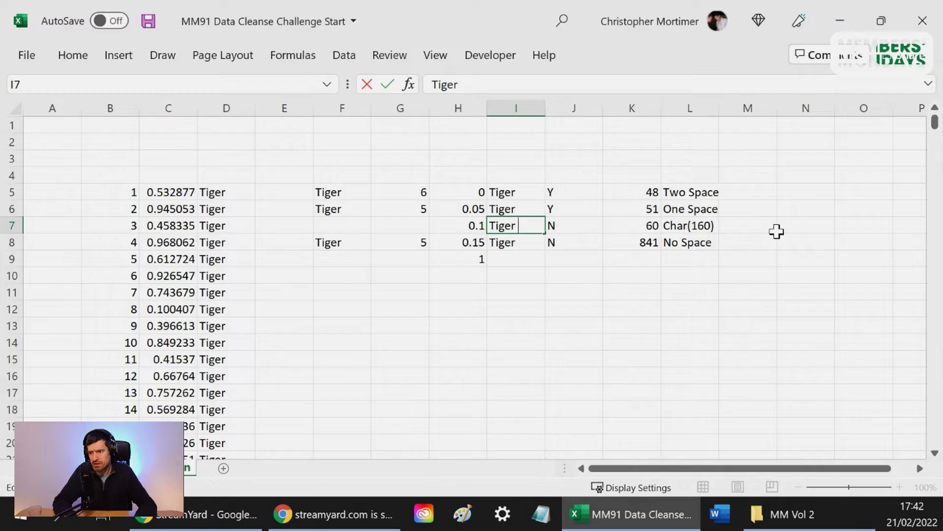
pyautogui.press('Escape')
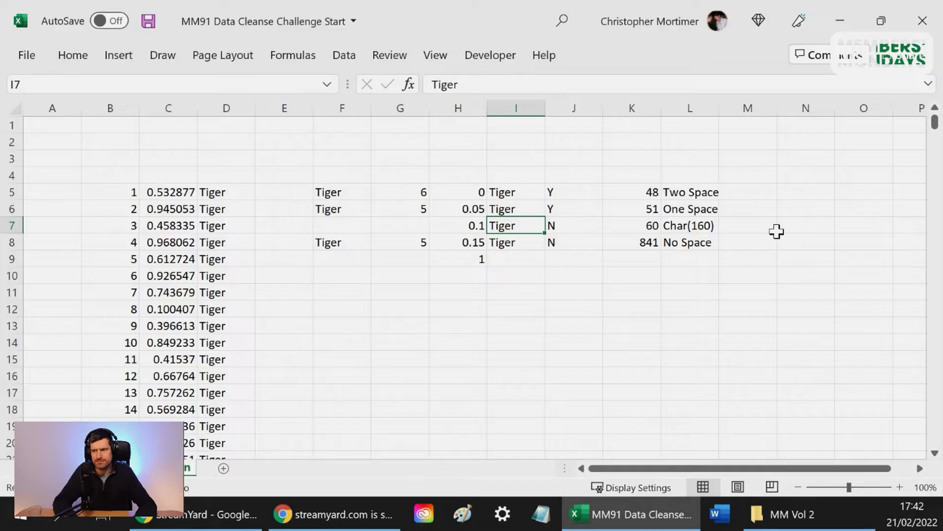
pyautogui.press('Left')
pyautogui.press('Left')
pyautogui.press('Left')
pyautogui.write('=trim(')
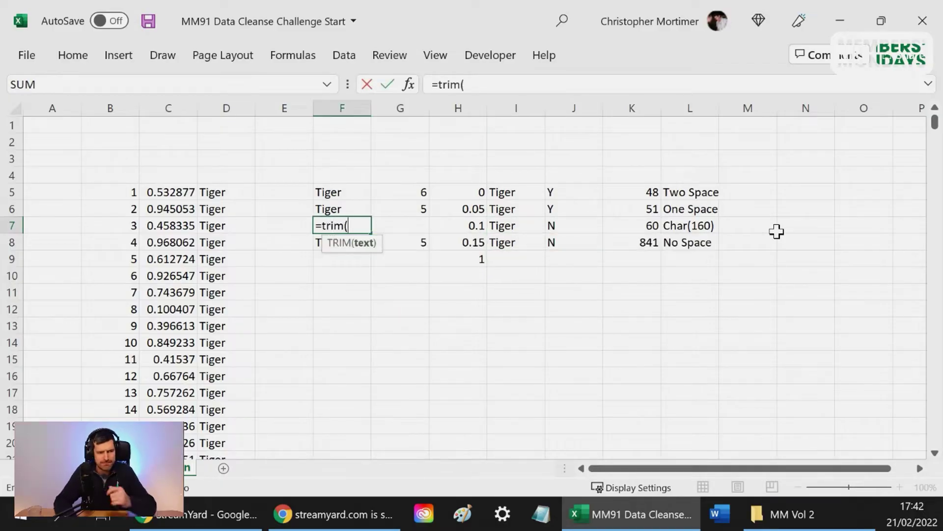
pyautogui.press('Right')
pyautogui.press('Right')
pyautogui.press('Right')
pyautogui.press('Return')
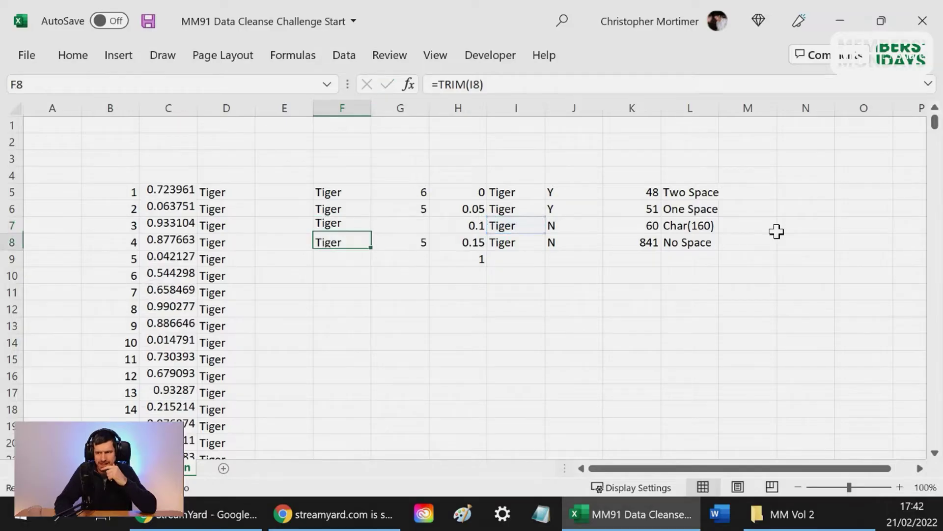
# Fill the LEN formula from G6 down into G7, which returns 6.
pyautogui.press('Up')
pyautogui.press('Right')
pyautogui.press('Up')
pyautogui.hotkey('shift', 'Down')
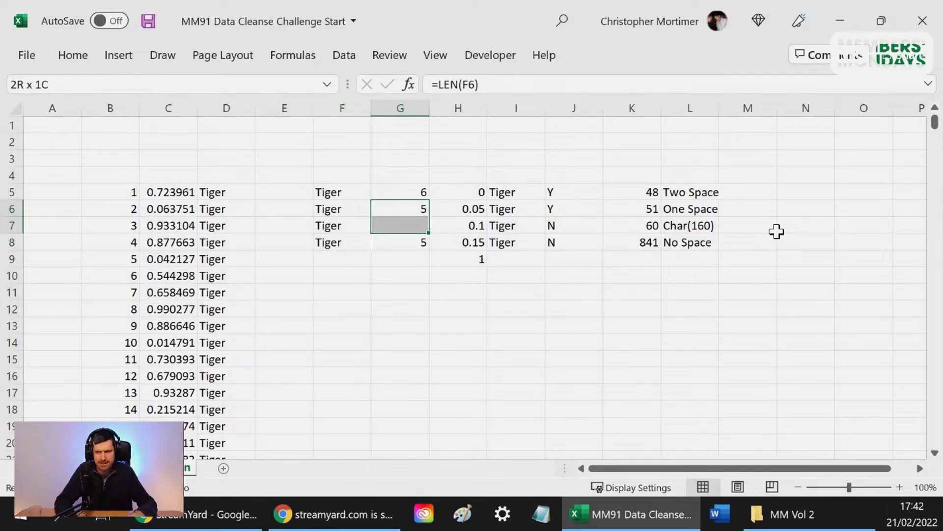
pyautogui.hotkey('ctrl', 'd')
pyautogui.press('Down')
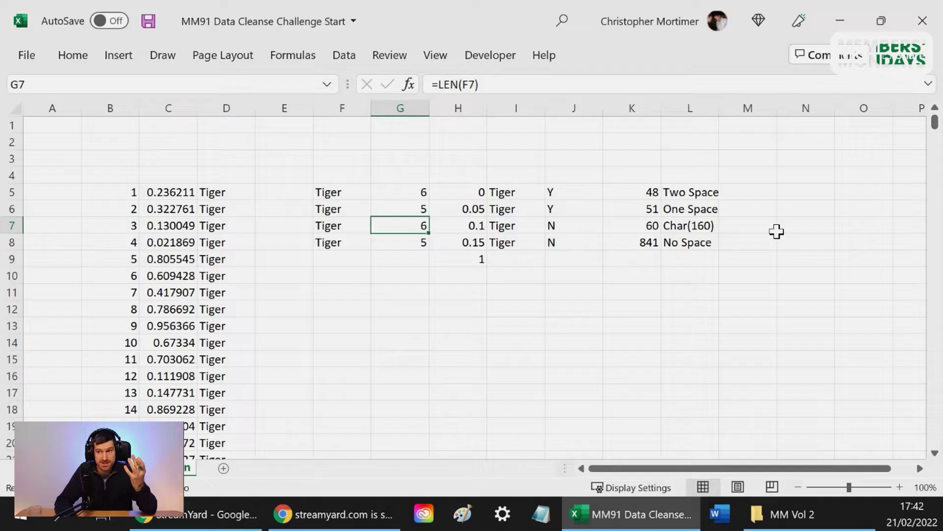
# Review F7's formula, the I5 entry and G5's LEN formula.
pyautogui.press('Left')
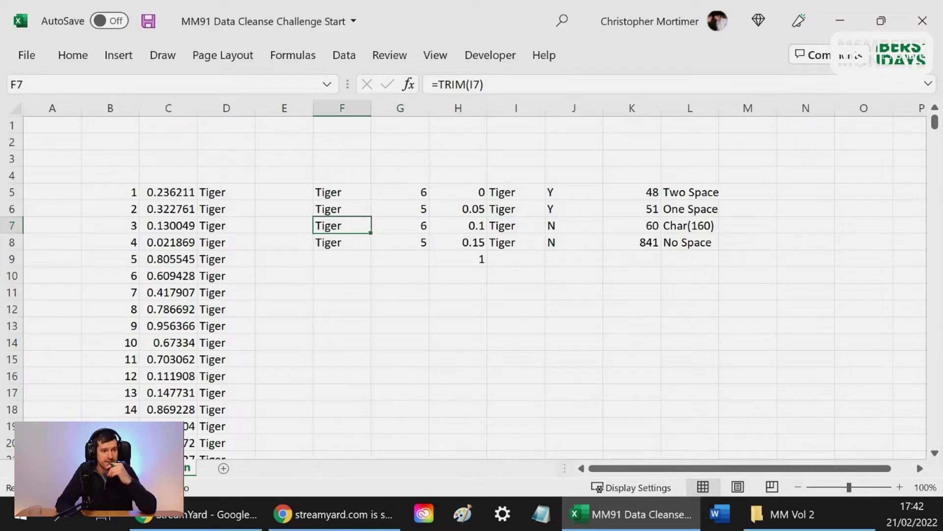
pyautogui.press('Right')
pyautogui.press('Right')
pyautogui.press('Right')
pyautogui.press('Up')
pyautogui.press('Up')
pyautogui.press('F2')
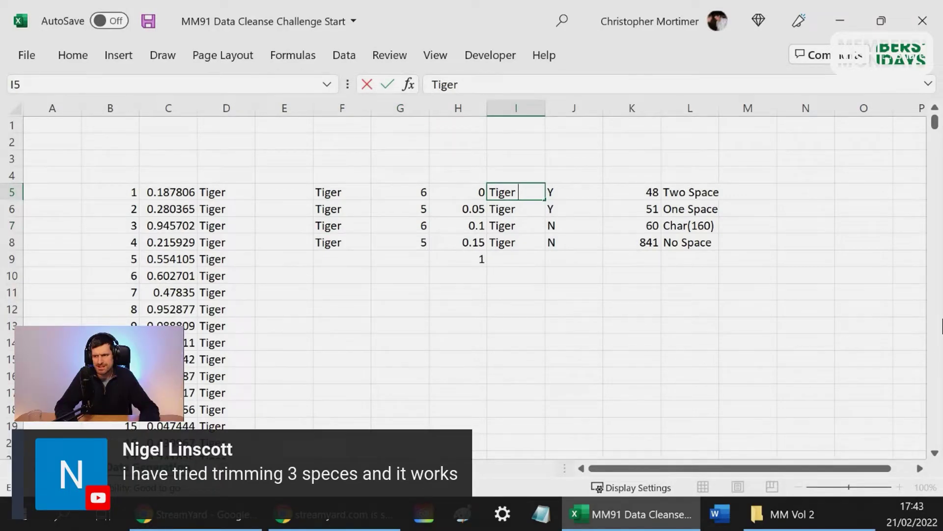
pyautogui.press('Escape')
pyautogui.press('Left')
pyautogui.press('Left')
pyautogui.press('F2')
pyautogui.press('Escape')
# Replace F5's TRIM formula with its plain value via Paste Special > Values.
pyautogui.press('Left')
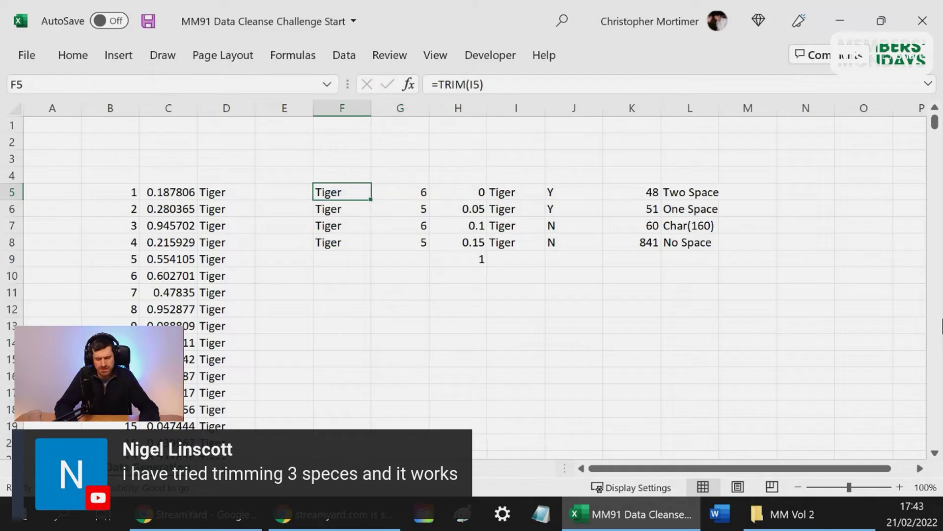
pyautogui.hotkey('ctrl', 'c')
pyautogui.hotkey('ctrl', 'alt', 'v')
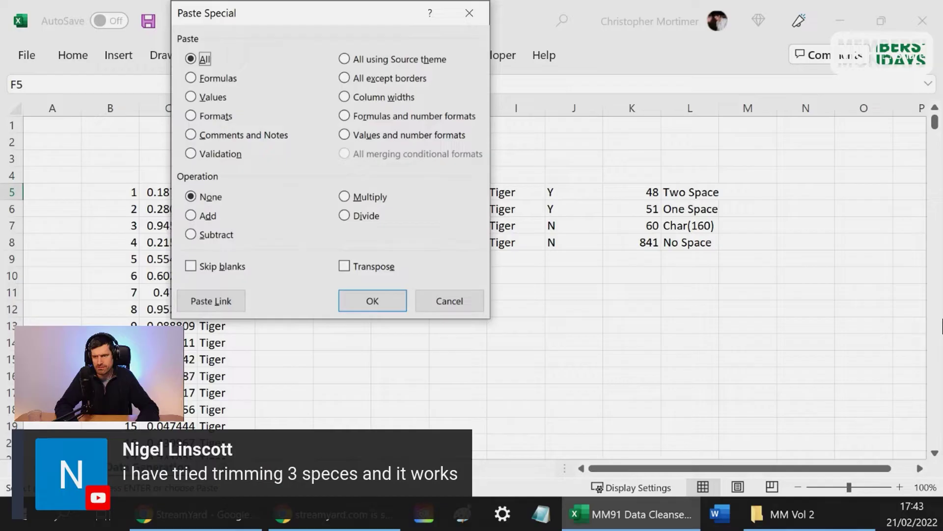
pyautogui.press('v')
pyautogui.press('Return')
pyautogui.press('F2')
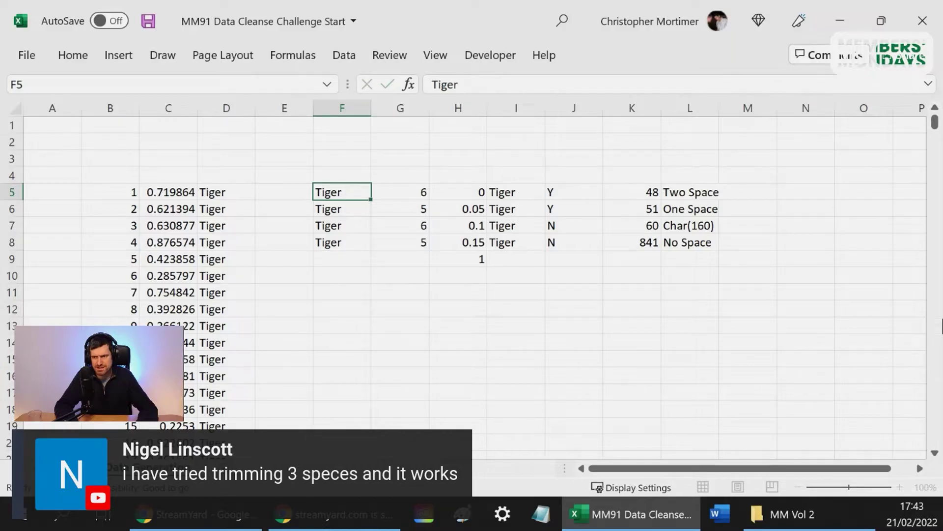
pyautogui.press('Tab')
pyautogui.click(343, 241)
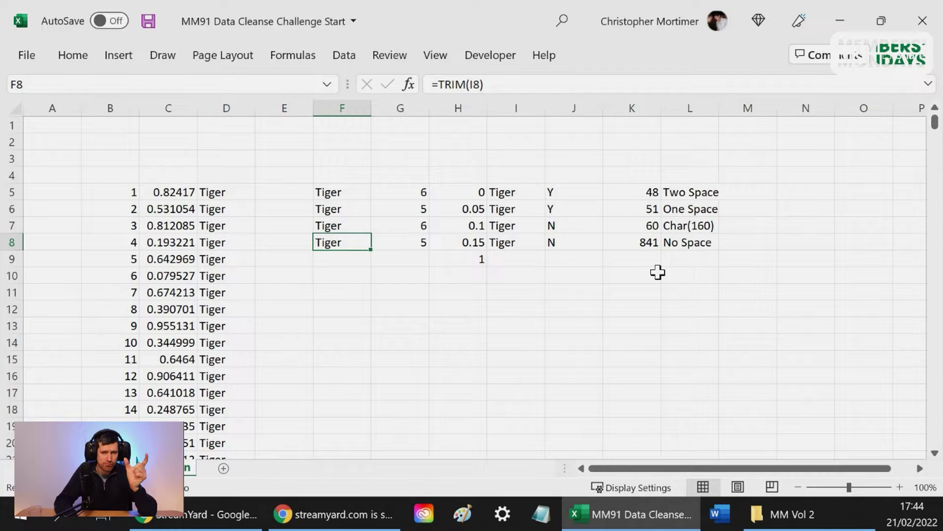
pyautogui.press('Up')
pyautogui.press('Up')
pyautogui.press('Down')
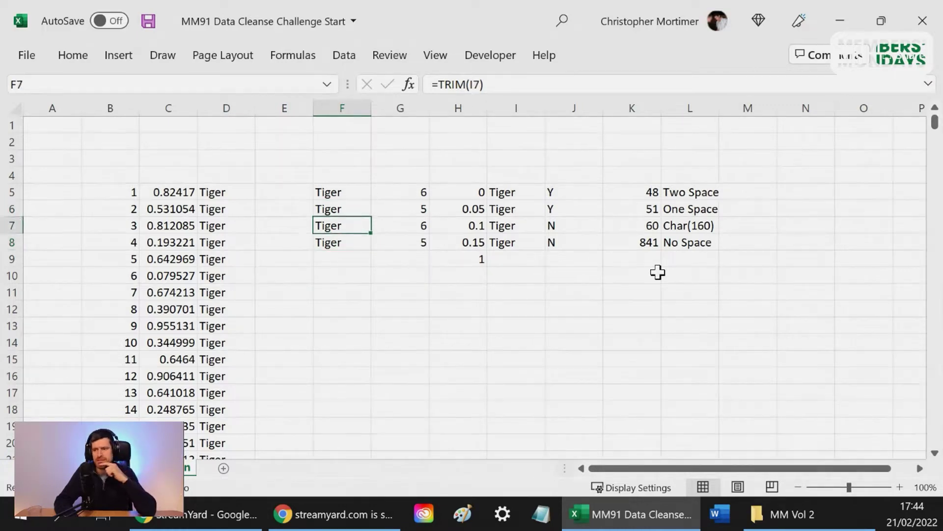
pyautogui.press('Down')
pyautogui.press('Right')
pyautogui.press('Right')
pyautogui.press('Right')
pyautogui.press('Up')
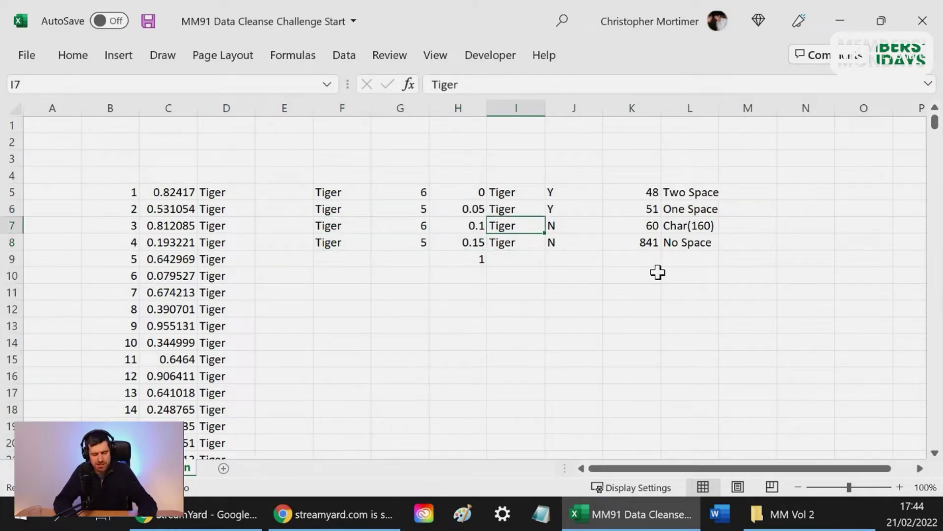
pyautogui.press('F2')
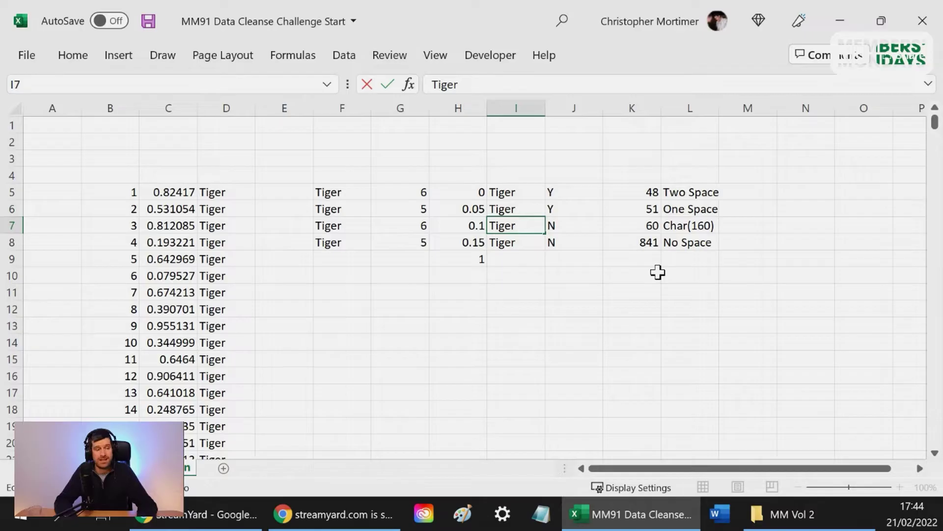
pyautogui.press('Escape')
pyautogui.press('Left')
pyautogui.press('Left')
pyautogui.press('Left')
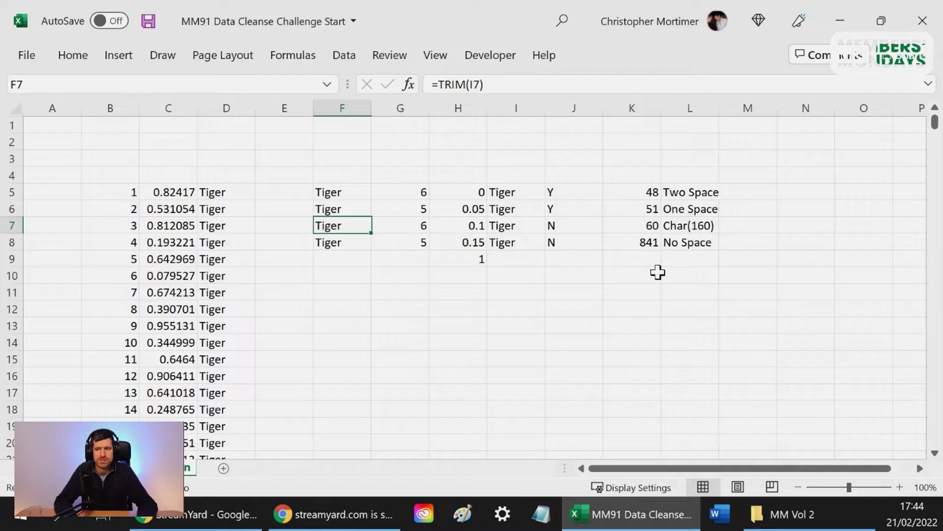
pyautogui.press('Right')
pyautogui.press('F2')
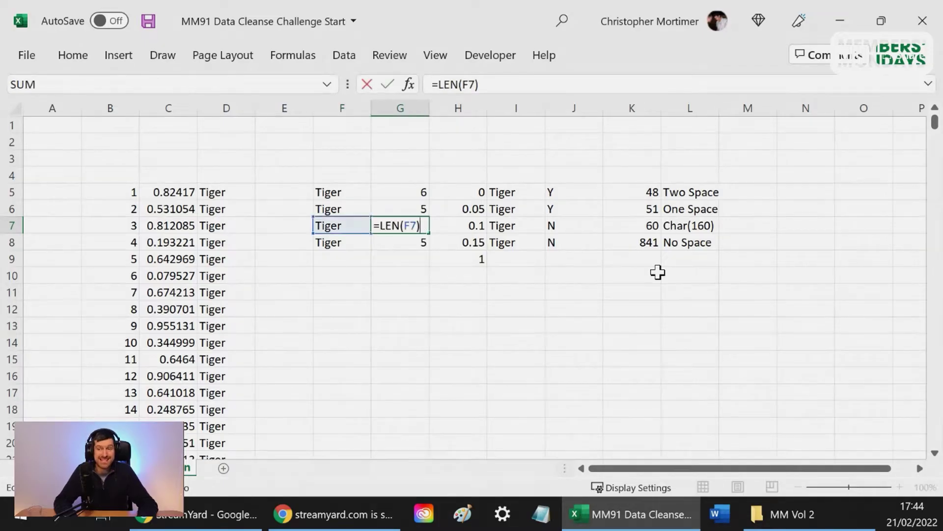
pyautogui.press('Escape')
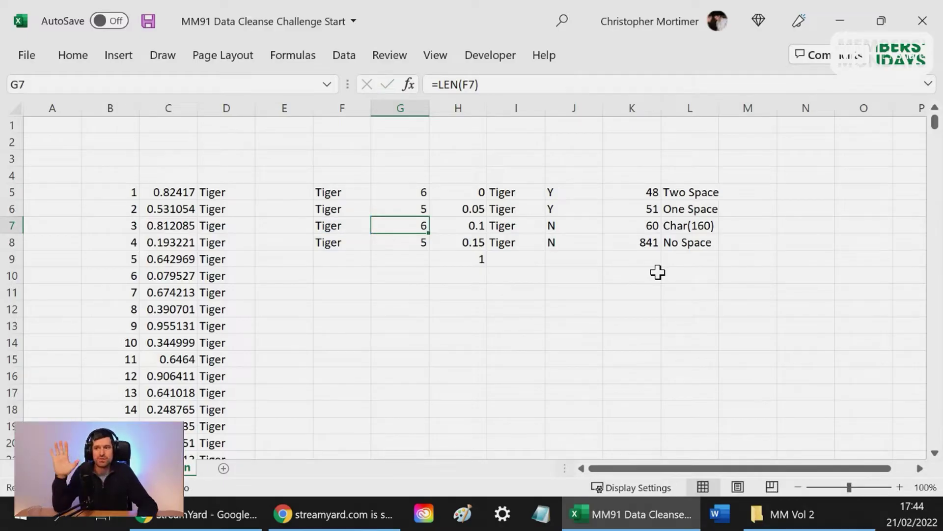
pyautogui.press('Left')
pyautogui.press('Right')
pyautogui.press('Right')
pyautogui.press('Right')
pyautogui.press('F2')
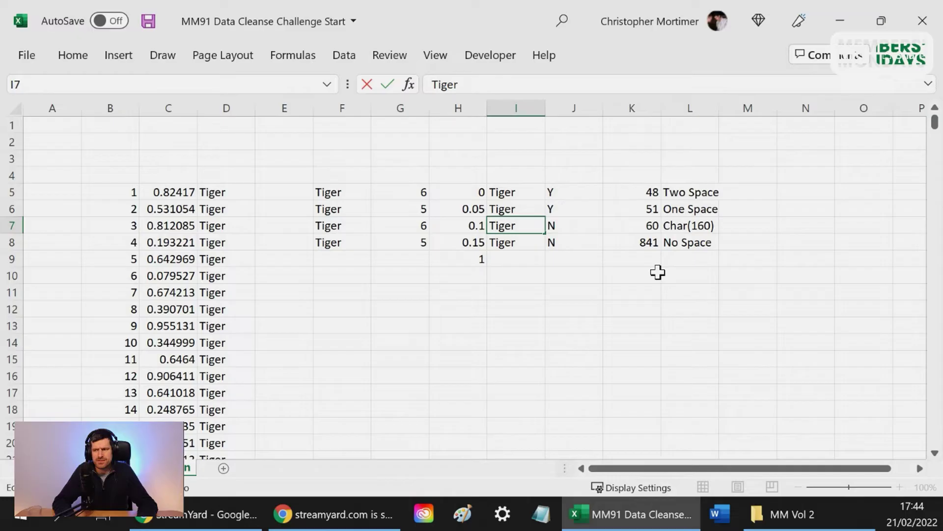
pyautogui.press('Escape')
pyautogui.press('Right')
pyautogui.press('Left')
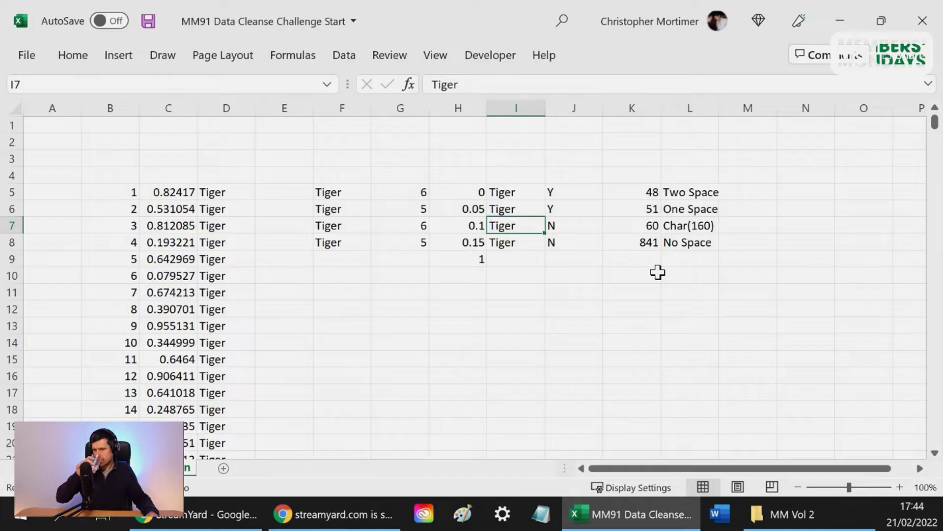
pyautogui.press('Right')
pyautogui.press('Right')
pyautogui.press('Right')
pyautogui.press('Right')
pyautogui.press('Up')
pyautogui.press('Up')
# Enter =FIND(" ",I5) across M5:M8, with M5 returning 7.
pyautogui.write('=find(')
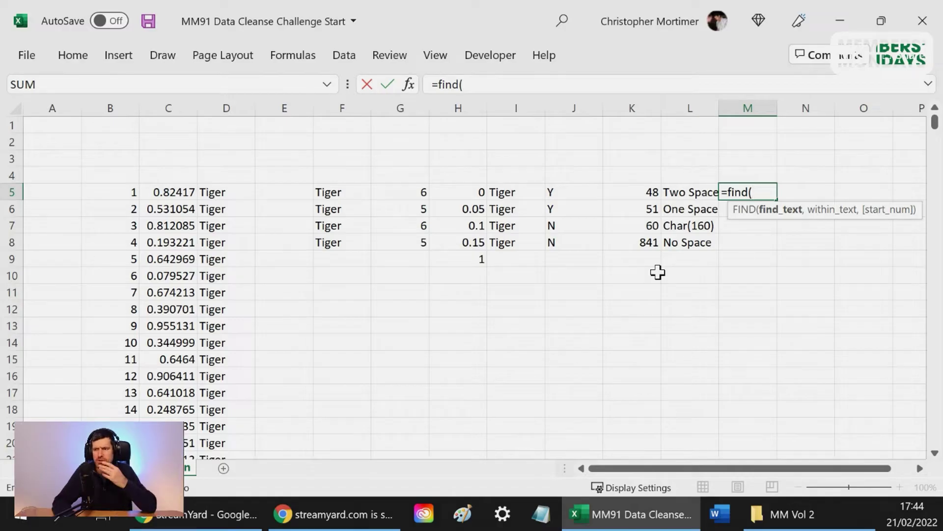
pyautogui.write('" ",')
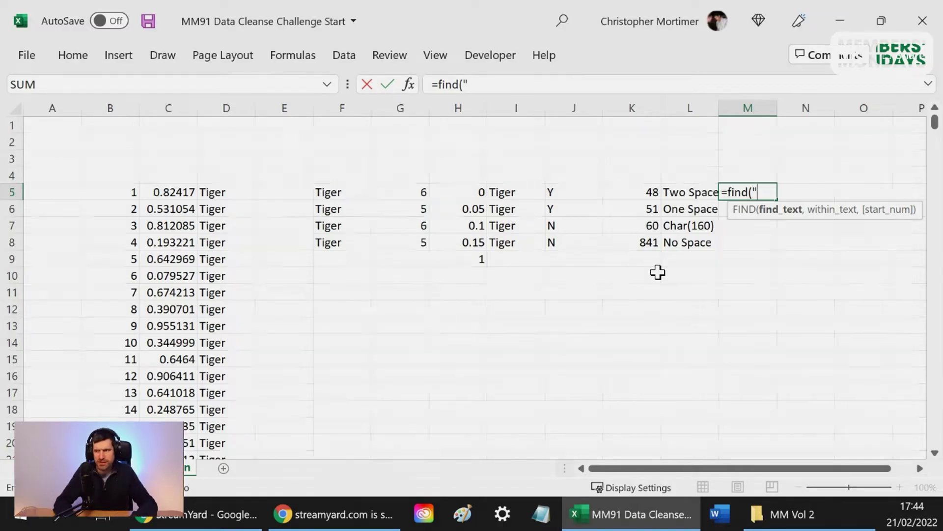
pyautogui.press('Left')
pyautogui.press('Left')
pyautogui.press('Left')
pyautogui.press('Left')
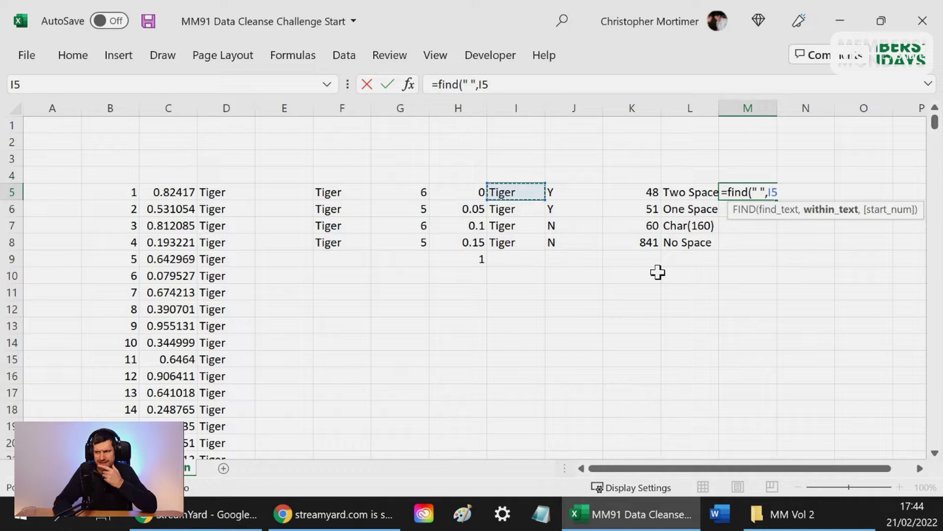
pyautogui.hotkey('ctrl', 'Return')
pyautogui.press('F2')
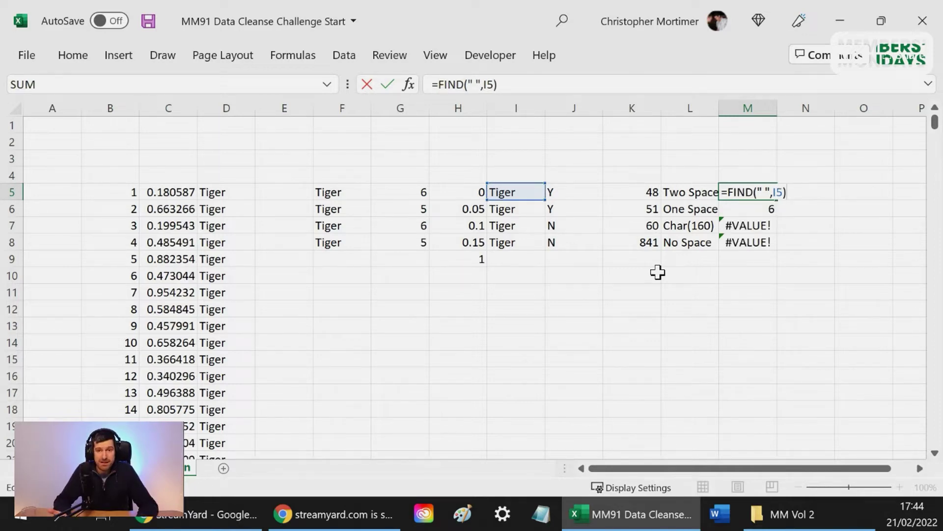
pyautogui.hotkey('ctrl', 'Return')
# Check the FIND results: 6 in M6, #VALUE! in M7 and M8.
pyautogui.press('Down')
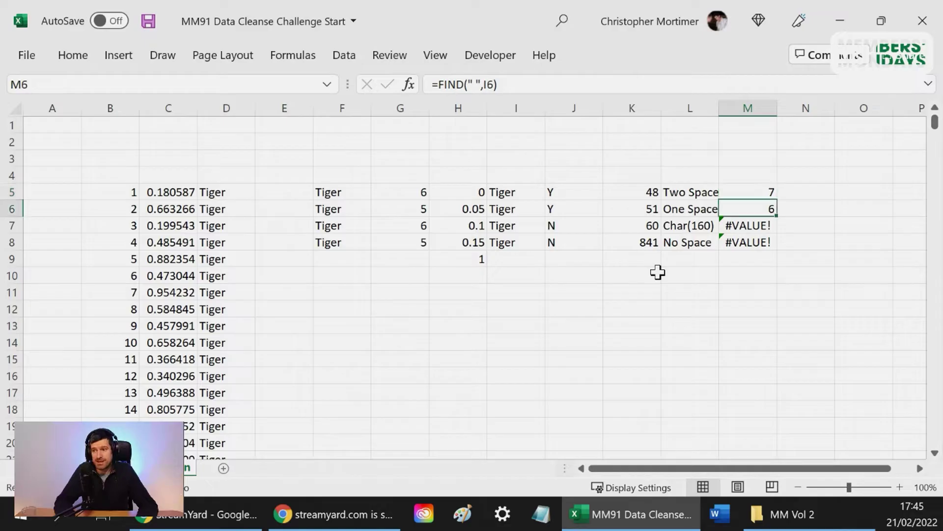
pyautogui.press('F2')
pyautogui.hotkey('ctrl', 'Return')
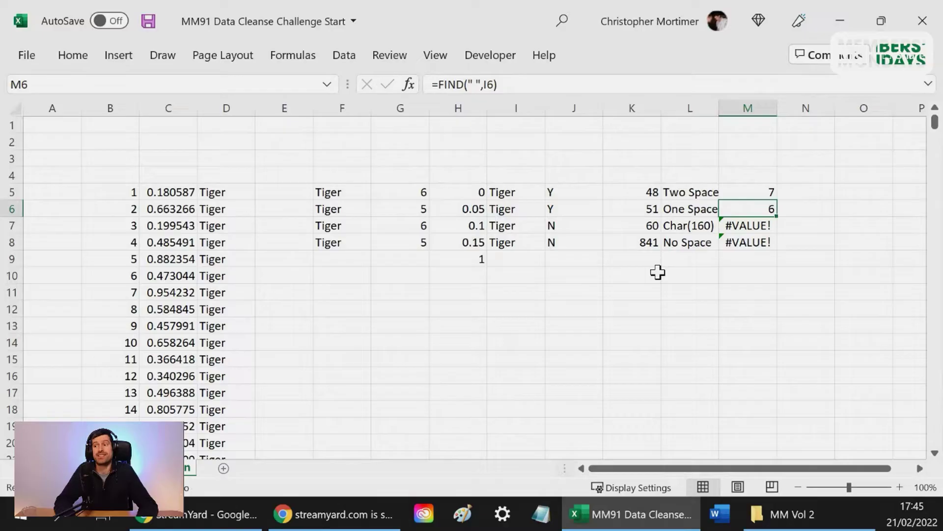
pyautogui.press('Down')
pyautogui.press('Down')
pyautogui.press('Left')
pyautogui.press('Left')
pyautogui.press('Left')
pyautogui.press('Left')
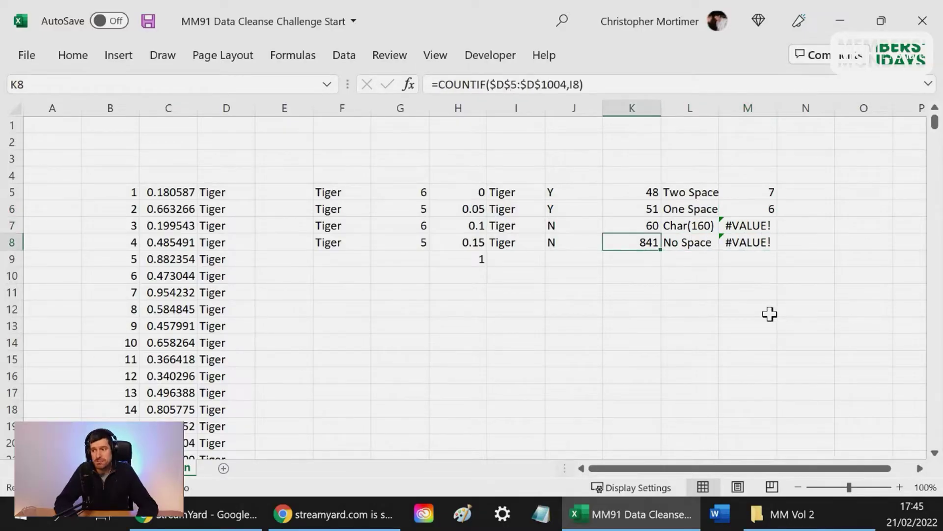
pyautogui.press('Right')
pyautogui.press('Right')
pyautogui.press('Right')
pyautogui.press('Right')
pyautogui.press('F2')
pyautogui.hotkey('ctrl', 'Return')
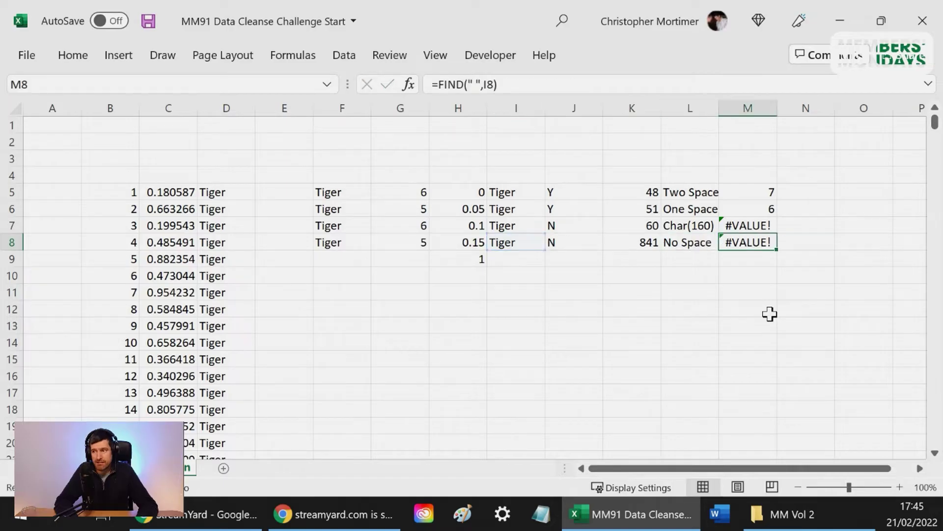
pyautogui.press('Up')
pyautogui.press('F2')
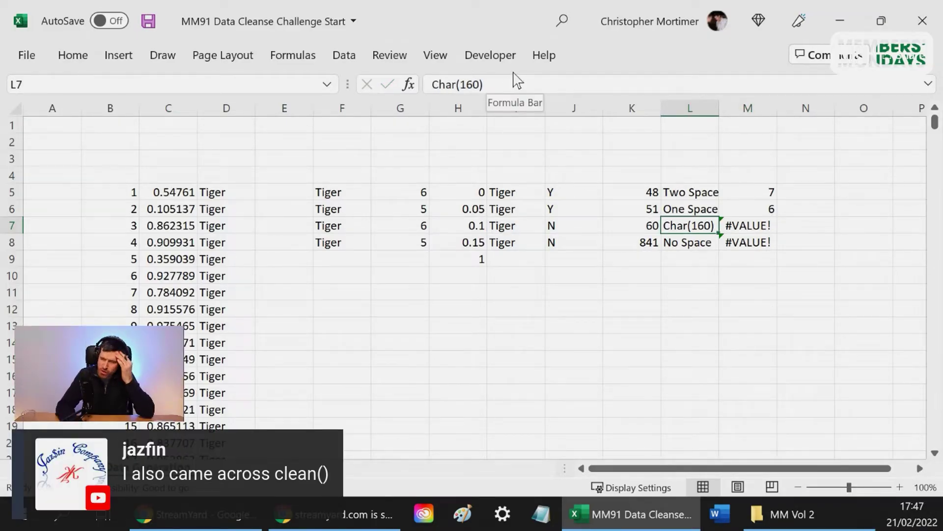
# Enter =CHAR(121) in F12, which shows y.
pyautogui.click(327, 311)
pyautogui.press('F2')
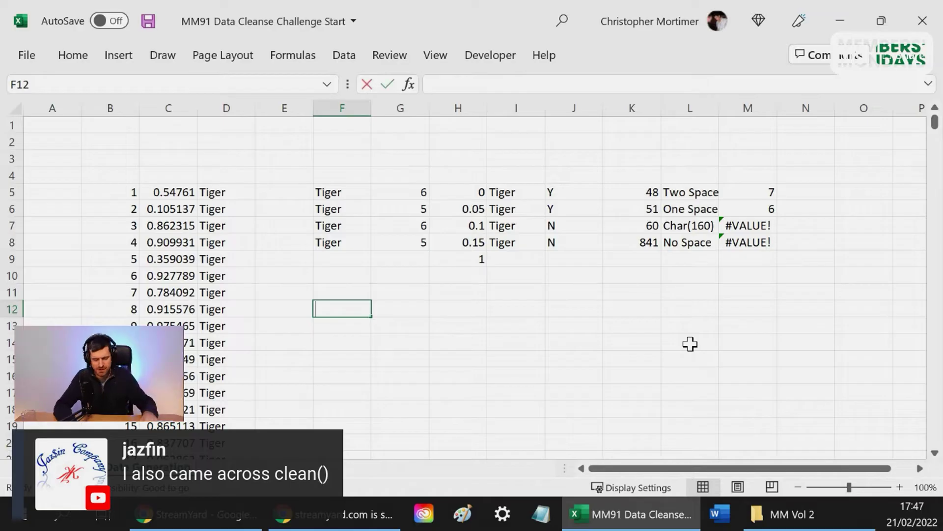
pyautogui.write('=char(')
pyautogui.press('BackSpace')
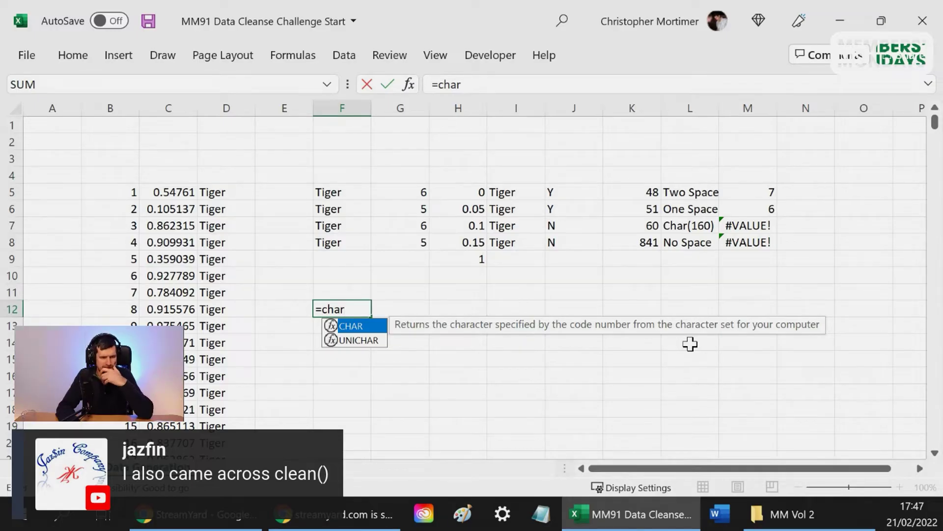
pyautogui.write('(')
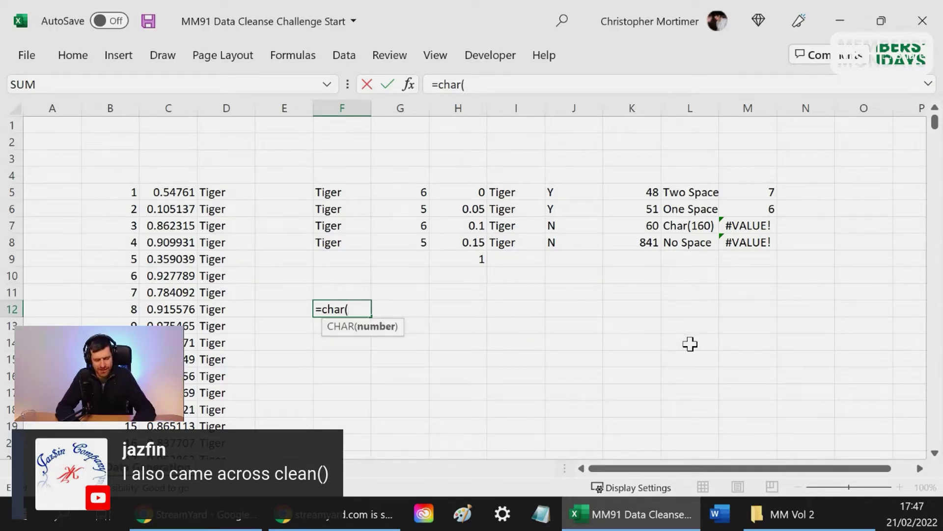
pyautogui.write('121)')
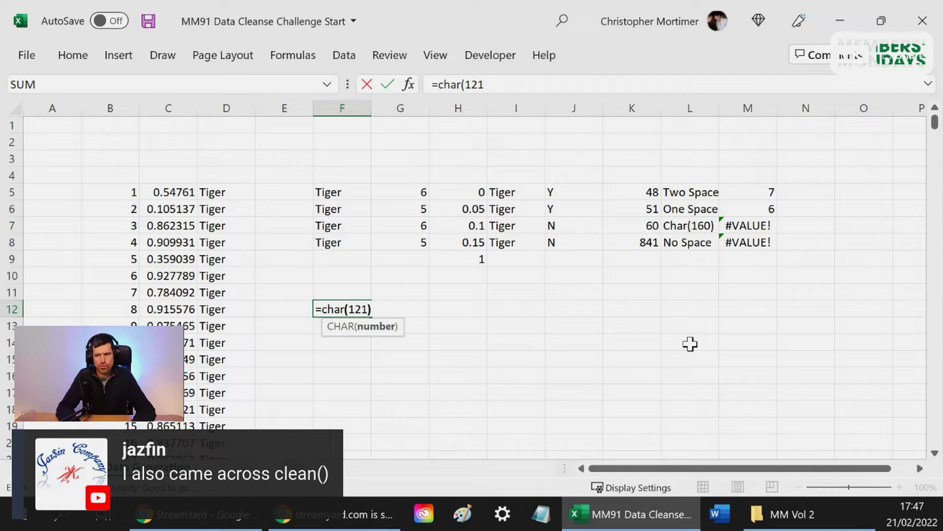
pyautogui.press('Return')
pyautogui.press('Up')
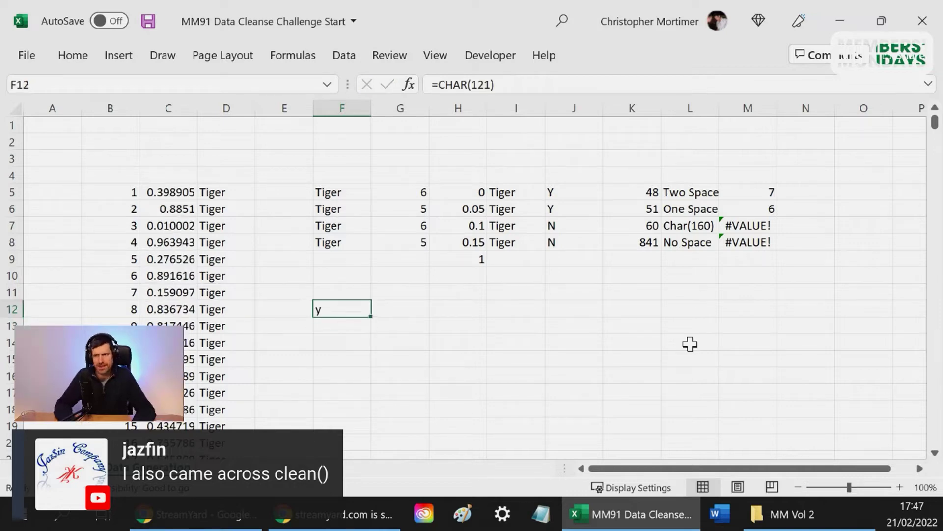
# Change F12's character code to 127, then 197 (Å), then 160.
pyautogui.click(491, 84)
pyautogui.press('BackSpace')
pyautogui.write('7')
pyautogui.press('Return')
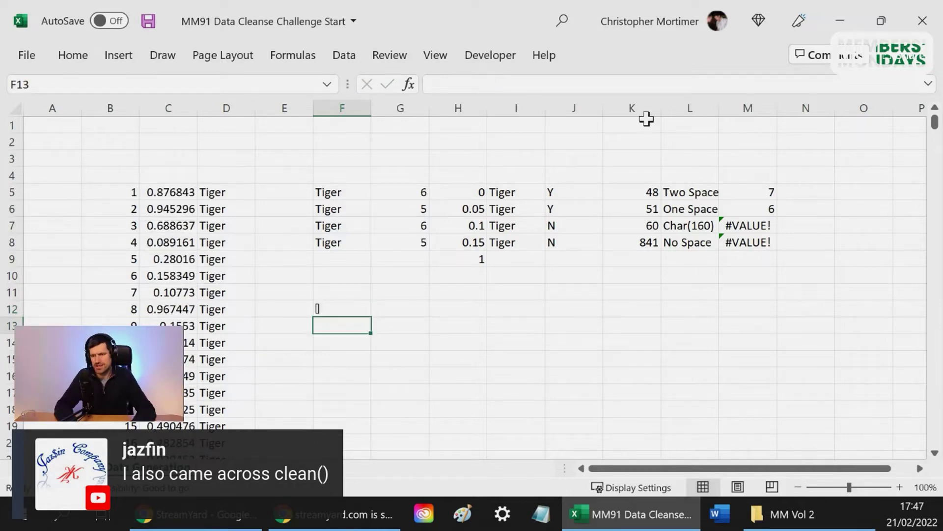
pyautogui.press('Up')
pyautogui.click(484, 84)
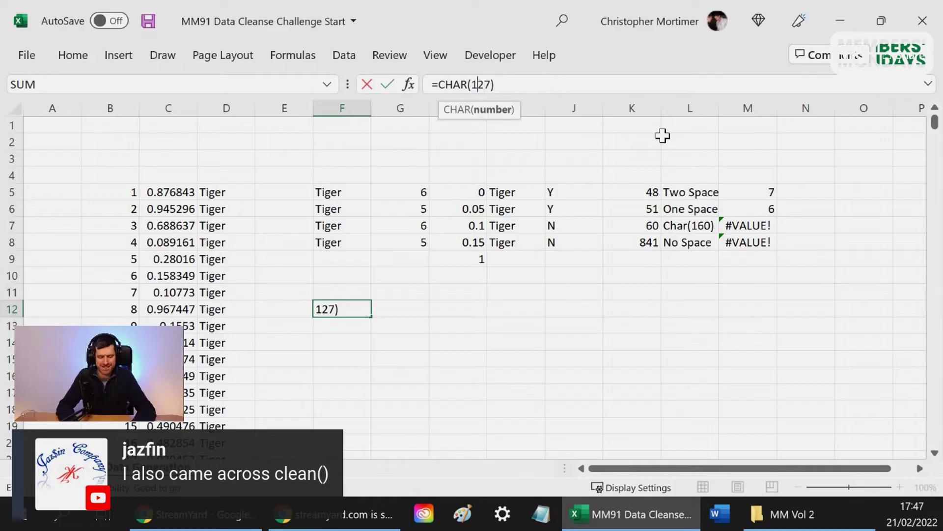
pyautogui.press('Delete')
pyautogui.write('9')
pyautogui.press('Return')
pyautogui.press('Up')
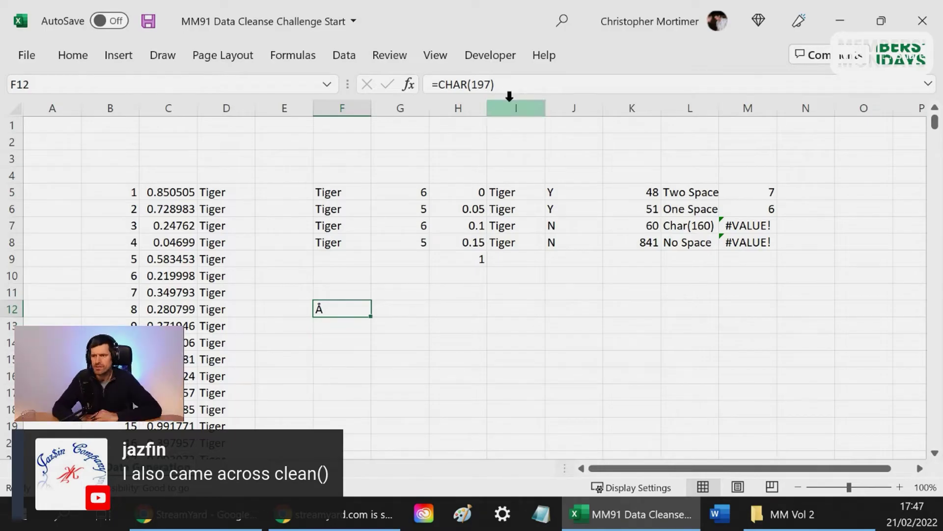
pyautogui.click(491, 84)
pyautogui.press('Delete')
pyautogui.press('Delete')
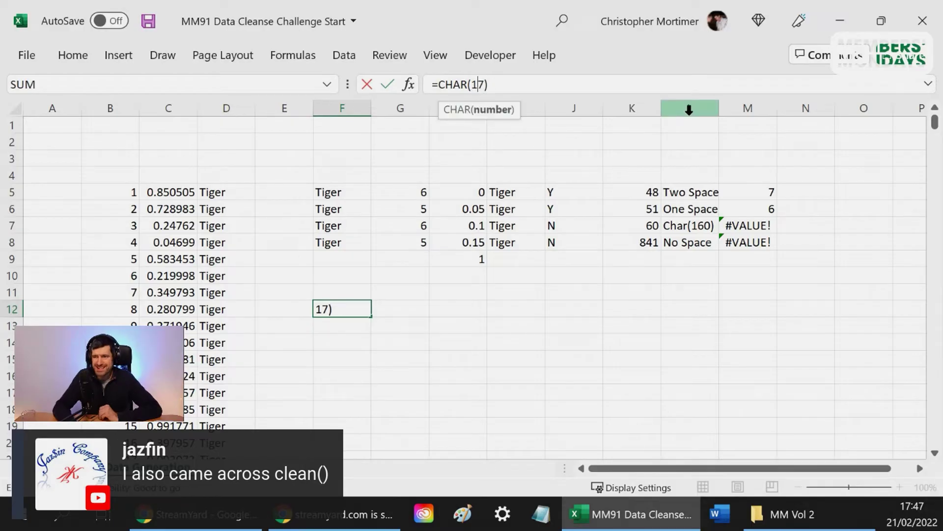
pyautogui.write('60')
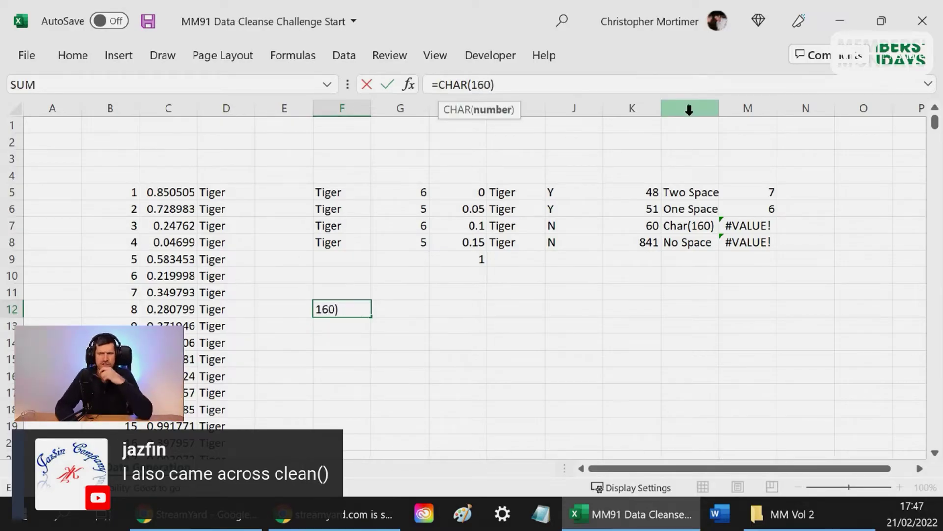
# Commit =CHAR(160) in F12 and paste its value only into G12.
pyautogui.hotkey('ctrl', 'Return')
pyautogui.hotkey('ctrl', 'c')
pyautogui.press('Right')
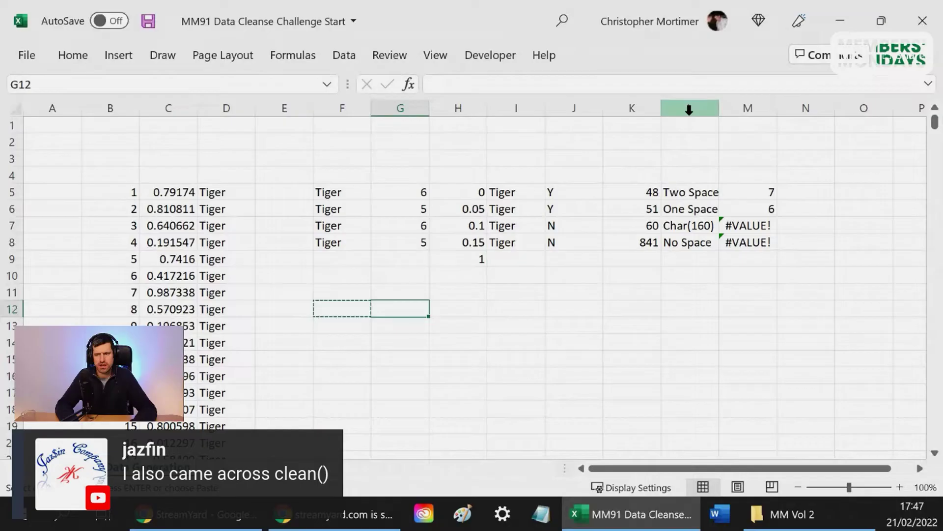
pyautogui.hotkey('ctrl', 'alt', 'v')
pyautogui.press('v')
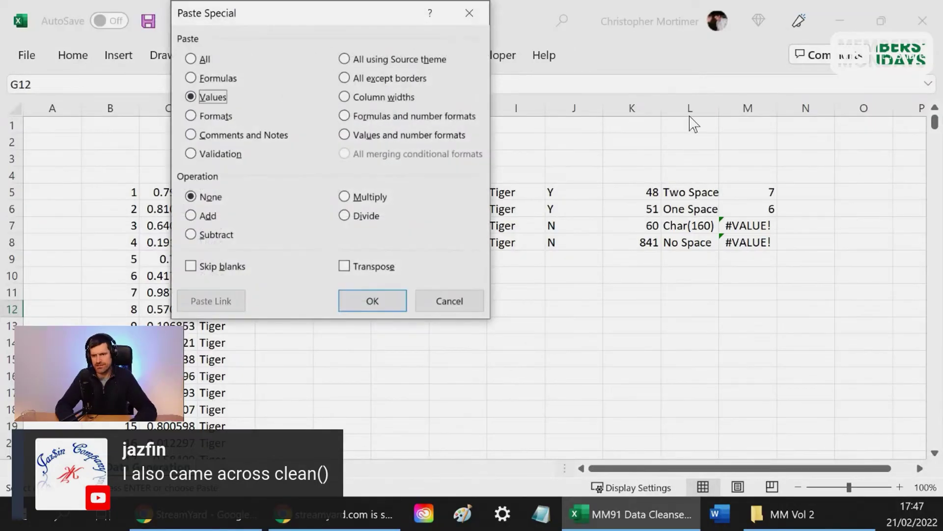
pyautogui.press('Return')
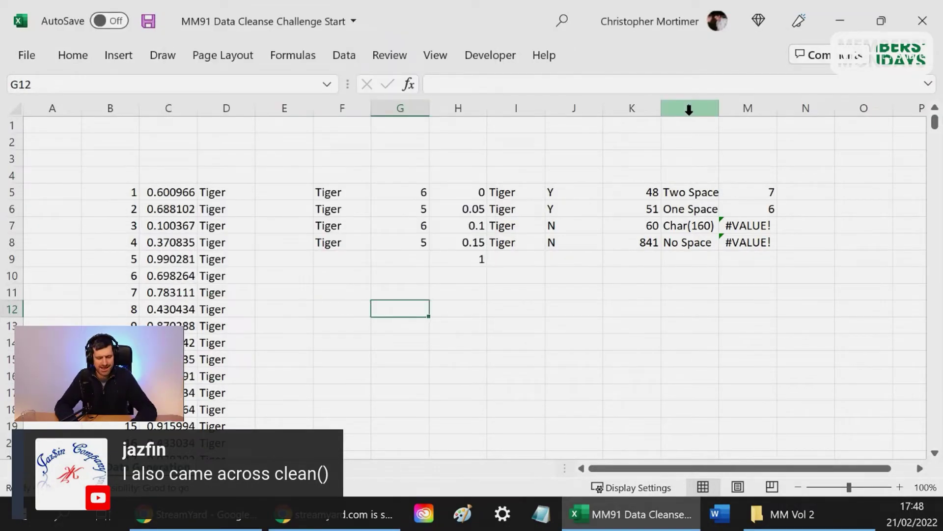
pyautogui.press('F2')
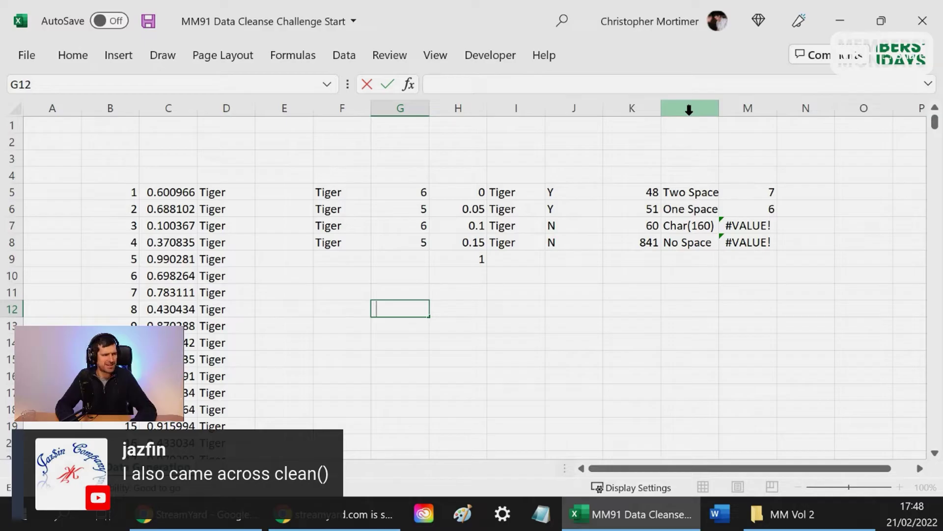
pyautogui.click(689, 226)
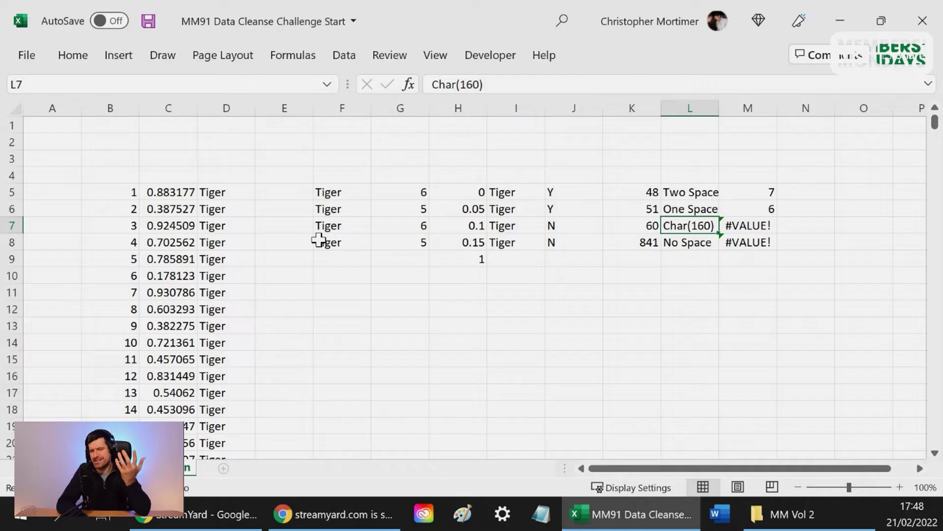
# Enter the ordinary space formula =" " in F11, then return to F12.
pyautogui.click(337, 294)
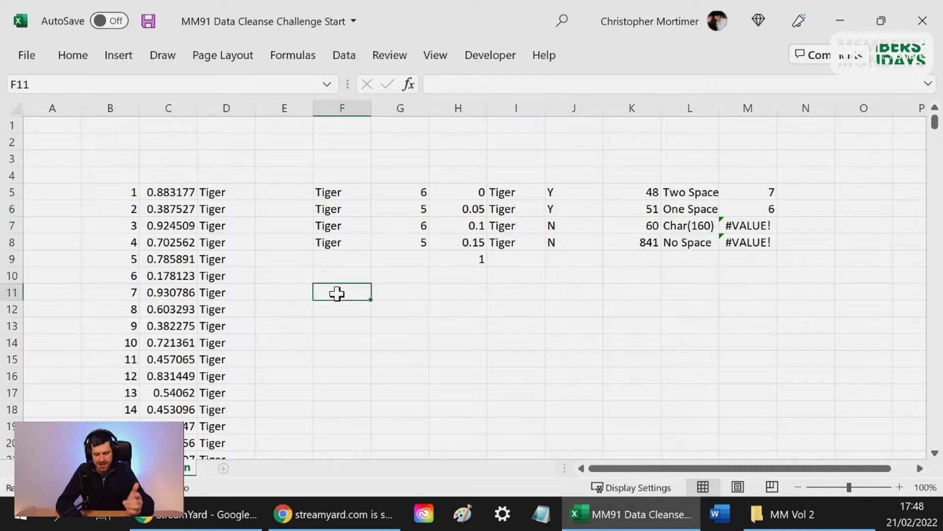
pyautogui.write('="')
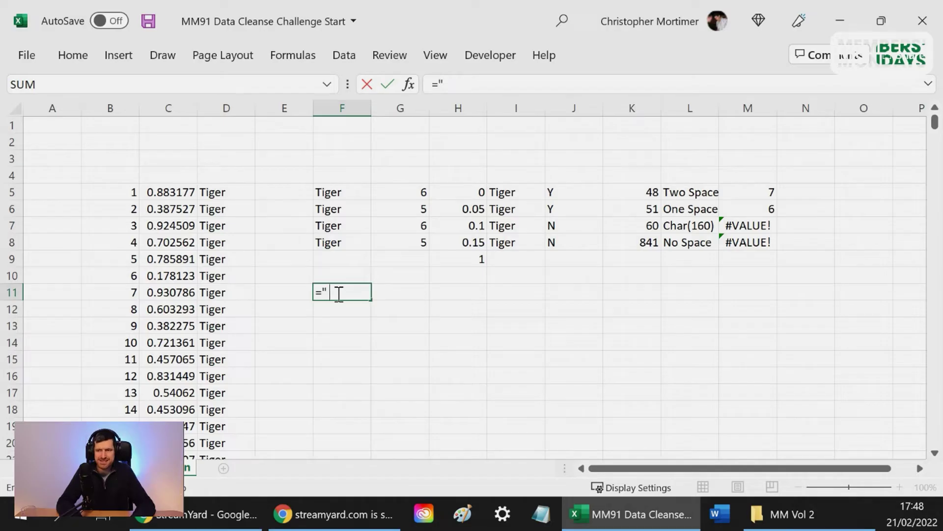
pyautogui.write(' "')
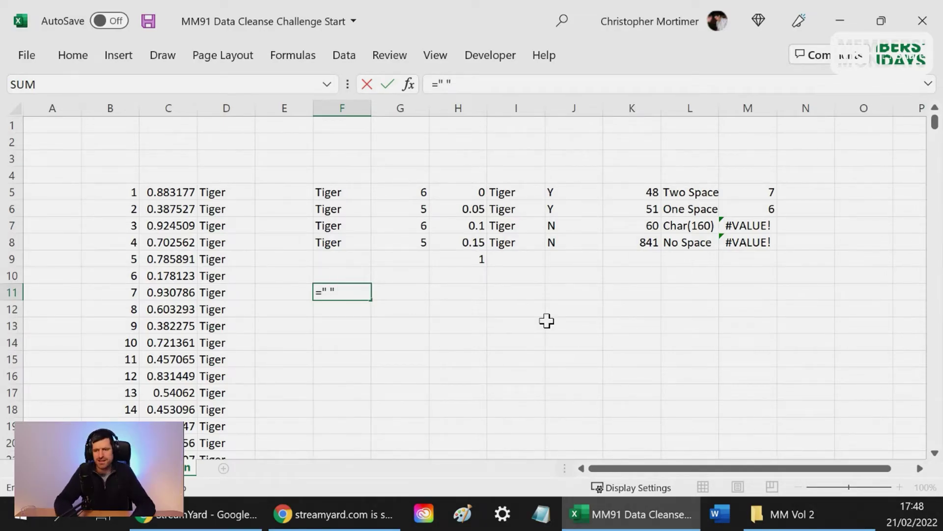
pyautogui.press('Tab')
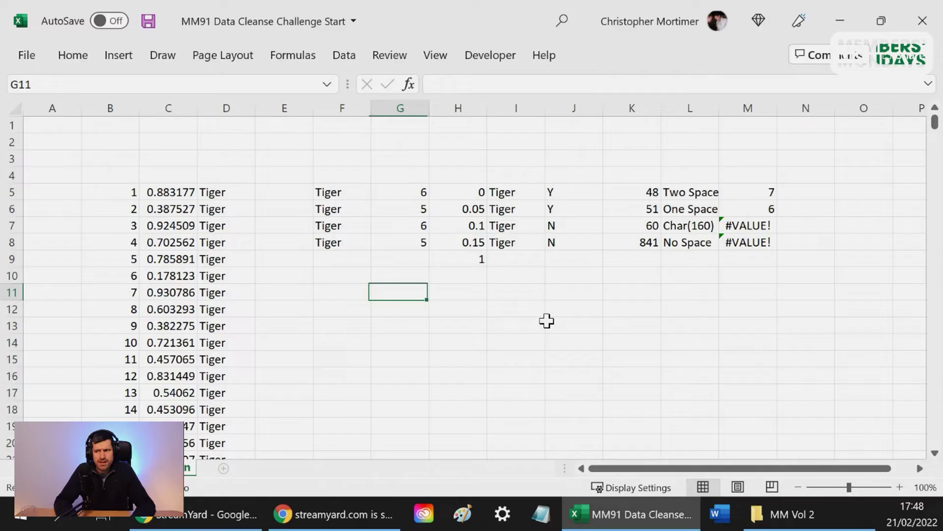
pyautogui.press('Right')
pyautogui.press('Right')
pyautogui.press('Up')
pyautogui.press('Left')
pyautogui.press('Right')
pyautogui.press('Left')
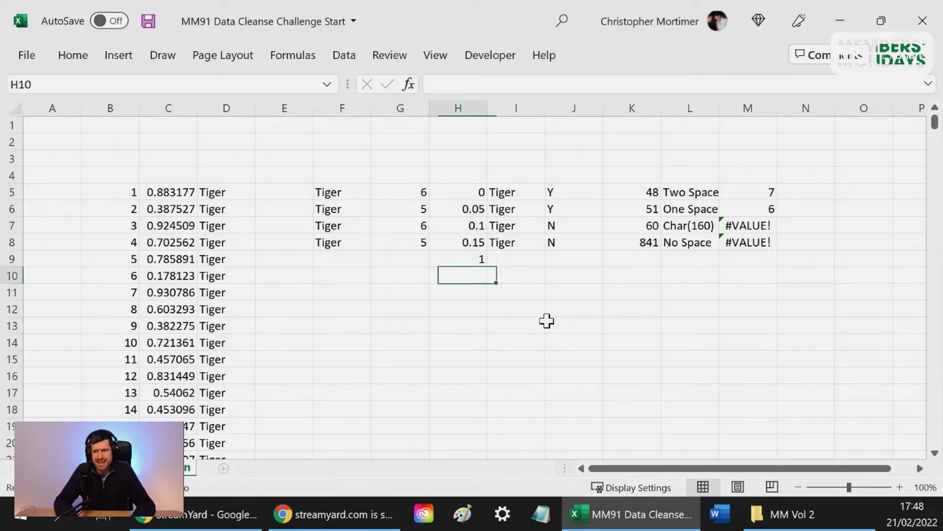
pyautogui.press('Left')
pyautogui.press('Left')
pyautogui.press('Down')
pyautogui.press('Down')
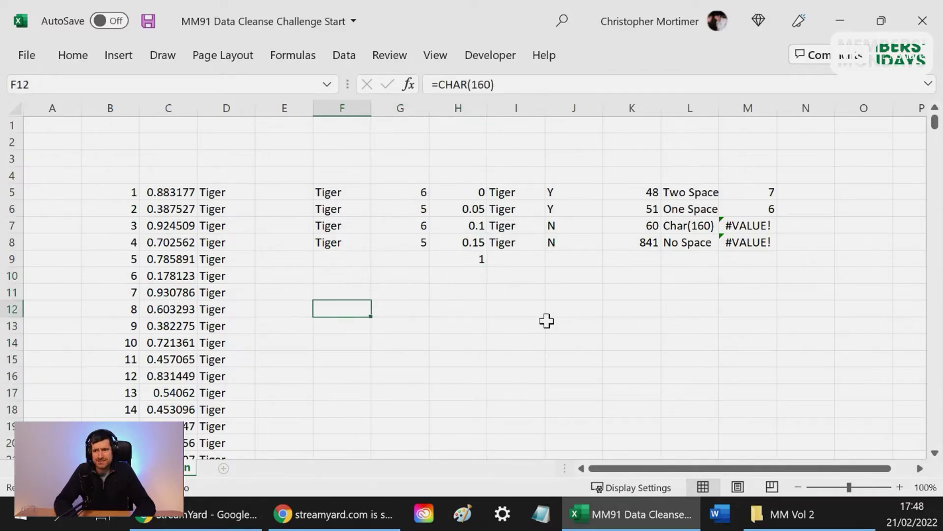
# Change M7's formula to =FIND(CHAR(160),I7) so it returns 6.
pyautogui.click(731, 225)
pyautogui.click(479, 84)
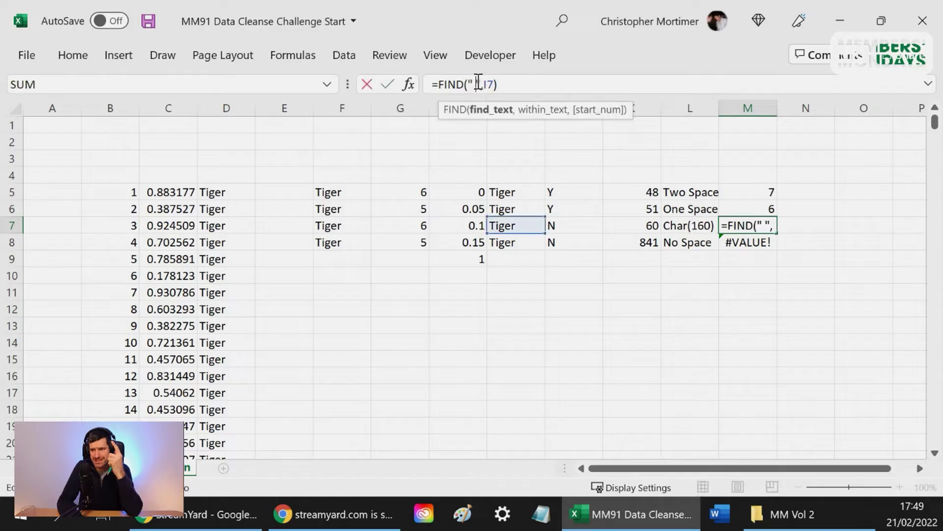
pyautogui.press('Delete')
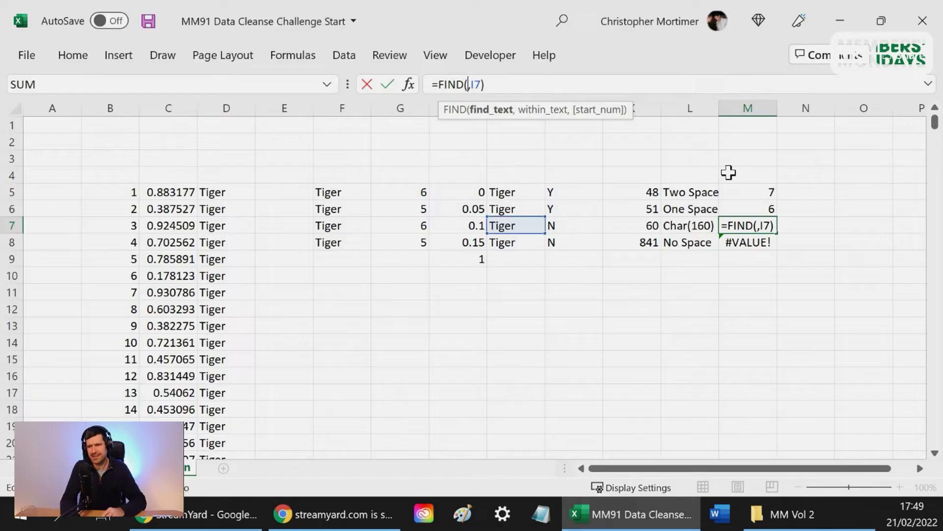
pyautogui.write('char(160)')
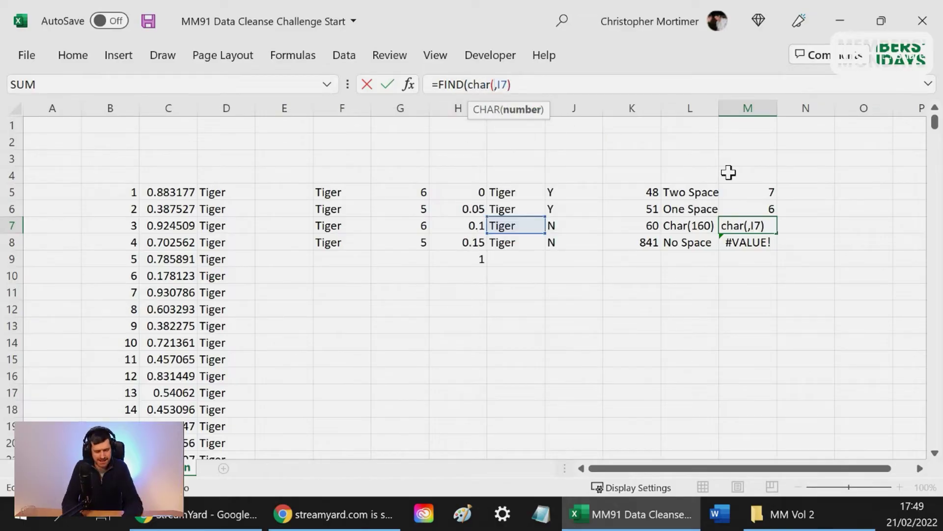
pyautogui.hotkey('ctrl', 'Return')
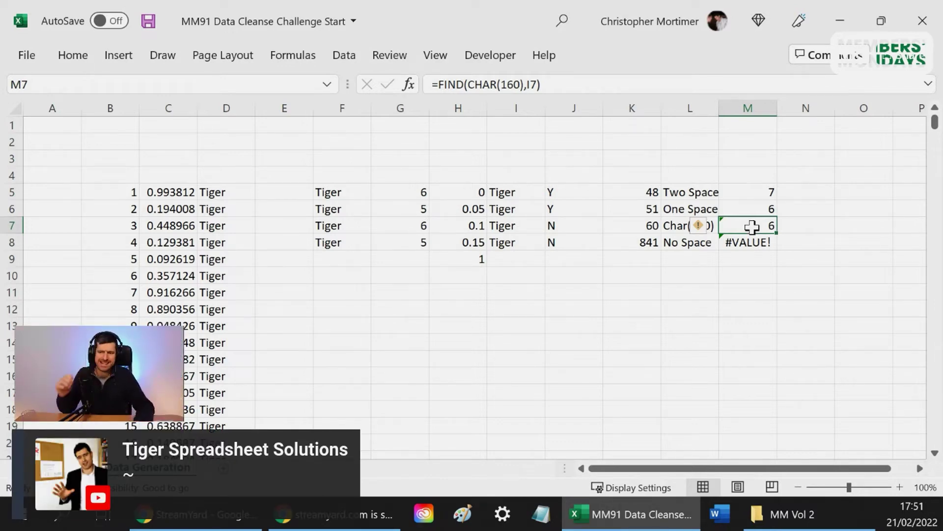
# On the SEQ/TRIM sheet, inspect row 18 where LEN 3 is 6, then select I7.
pyautogui.hotkey('ctrl', 'pageup')
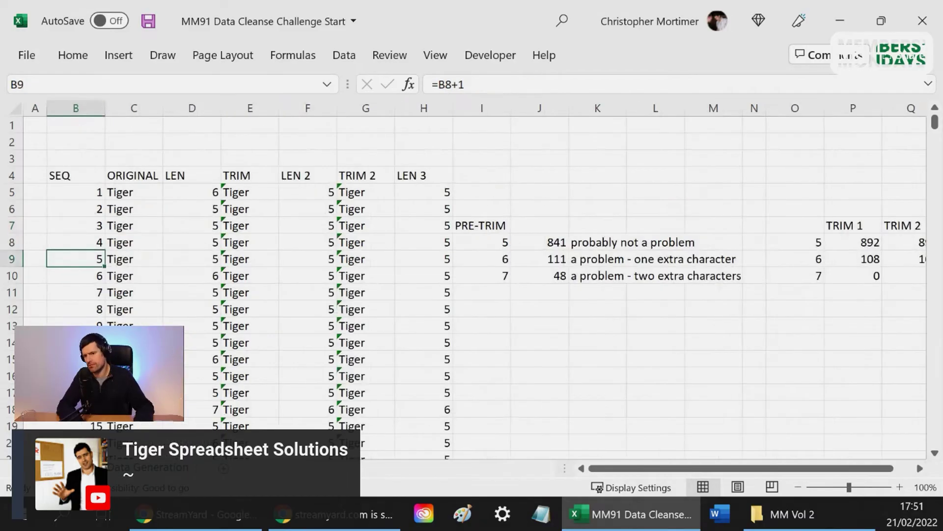
pyautogui.click(397, 210)
pyautogui.press('Up')
pyautogui.press('Down')
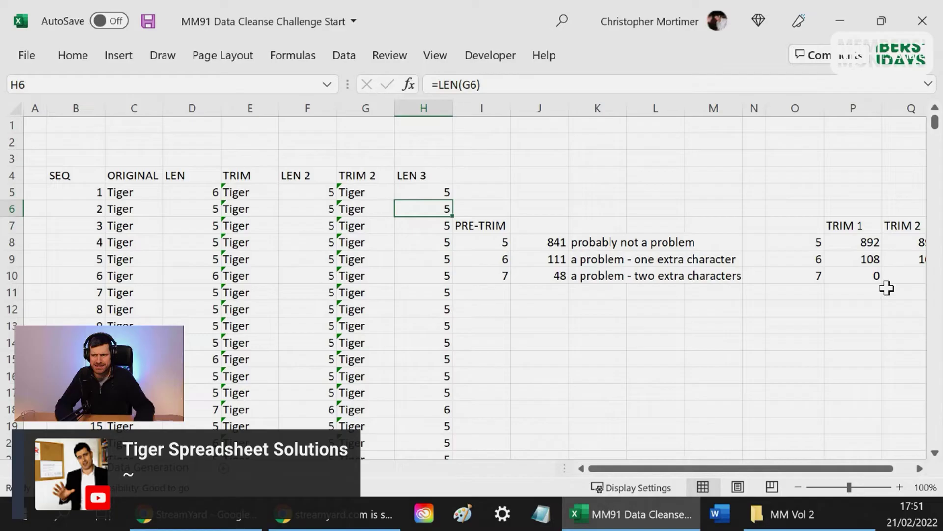
pyautogui.press('Down')
pyautogui.press('Down')
pyautogui.press('Down')
pyautogui.press('Down')
pyautogui.press('Down')
pyautogui.press('Down')
pyautogui.press('Down')
pyautogui.press('Down')
pyautogui.press('Down')
pyautogui.press('Down')
pyautogui.press('Down')
pyautogui.press('Down')
pyautogui.press('Left')
pyautogui.press('Left')
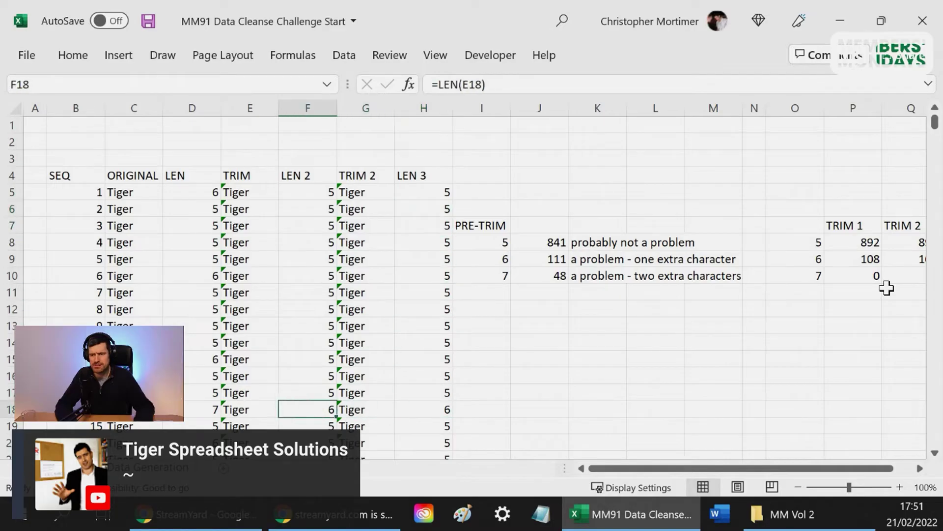
pyautogui.press('Left')
pyautogui.press('Right')
pyautogui.press('Right')
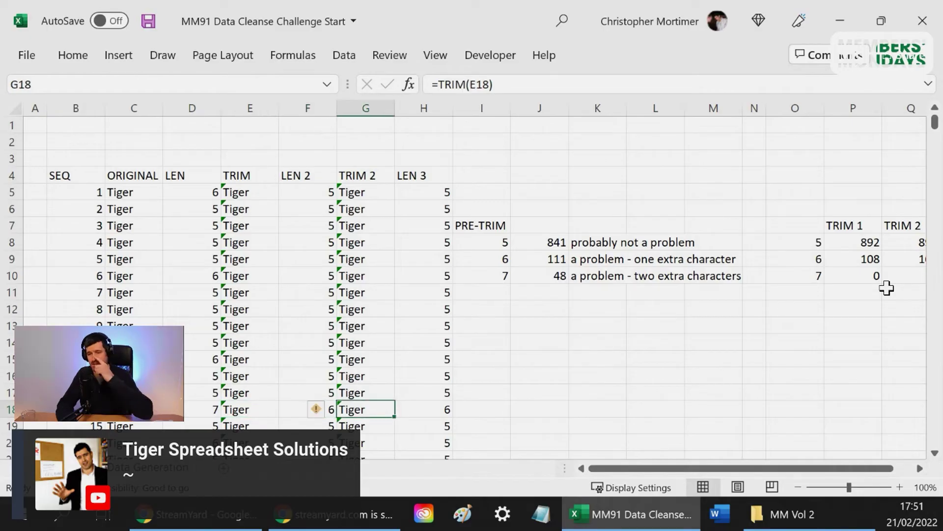
pyautogui.press('Right')
pyautogui.press('Down')
pyautogui.press('Down')
pyautogui.press('Down')
pyautogui.press('Down')
pyautogui.press('Down')
pyautogui.press('Down')
pyautogui.press('Down')
pyautogui.press('Down')
pyautogui.press('Down')
pyautogui.press('Down')
pyautogui.press('Down')
pyautogui.press('Down')
pyautogui.press('Up')
pyautogui.press('Up')
pyautogui.press('Up')
pyautogui.press('Up')
pyautogui.press('Up')
pyautogui.press('Up')
pyautogui.press('Up')
pyautogui.press('Up')
pyautogui.press('Up')
pyautogui.press('Up')
pyautogui.press('Up')
pyautogui.press('Up')
pyautogui.press('Up')
pyautogui.press('Up')
pyautogui.press('Up')
pyautogui.press('Up')
pyautogui.press('Up')
pyautogui.press('Up')
pyautogui.press('Up')
pyautogui.press('Up')
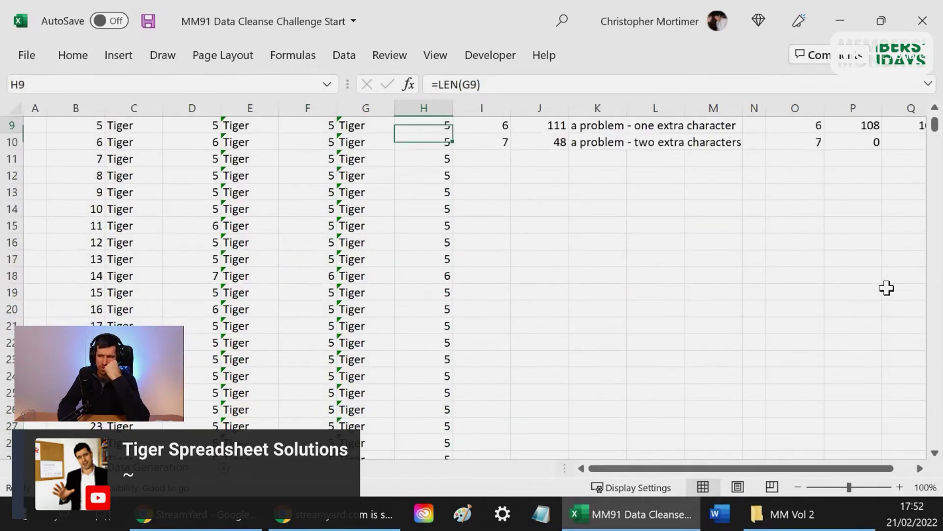
pyautogui.press('Up')
pyautogui.press('Up')
pyautogui.press('Up')
pyautogui.press('Up')
pyautogui.press('Up')
pyautogui.press('Up')
pyautogui.press('Up')
pyautogui.press('Up')
pyautogui.press('Down')
pyautogui.press('Down')
pyautogui.press('Down')
pyautogui.press('Down')
pyautogui.press('Down')
pyautogui.press('Down')
pyautogui.press('Right')
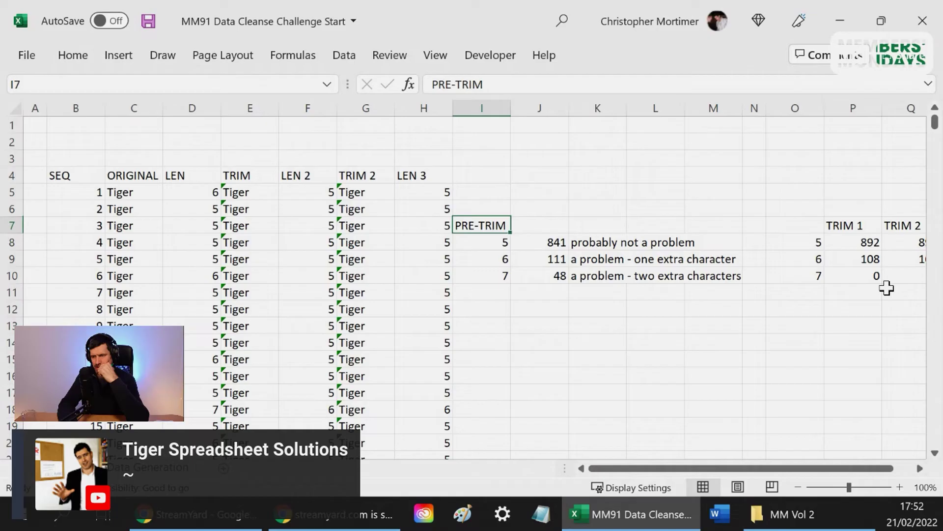
# Enter =SUBSTITUTE(G5,CHAR(160),"") so it fills down column I.
pyautogui.write('=sub')
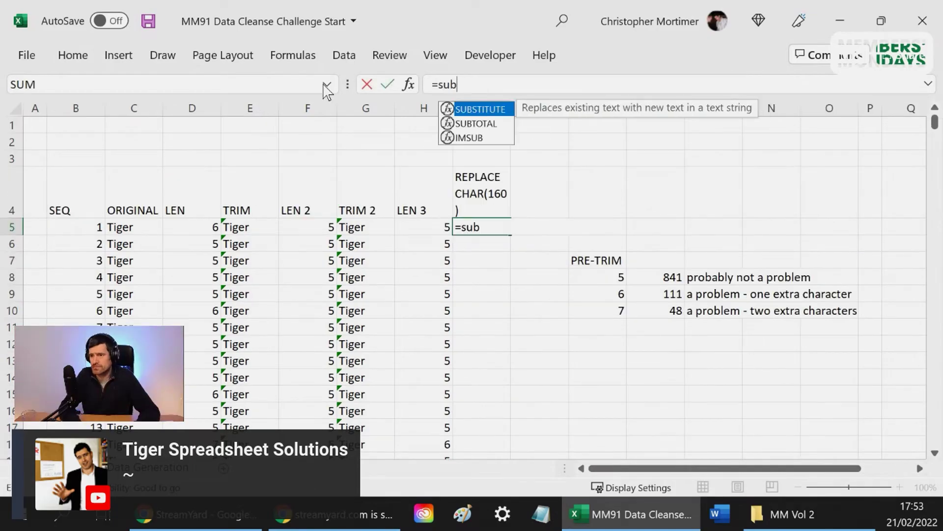
pyautogui.press('Tab')
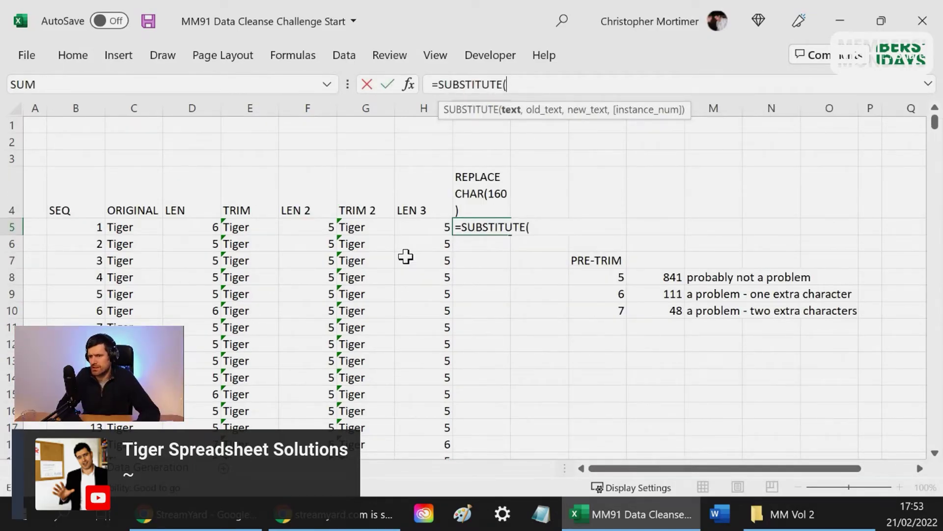
pyautogui.click(364, 227)
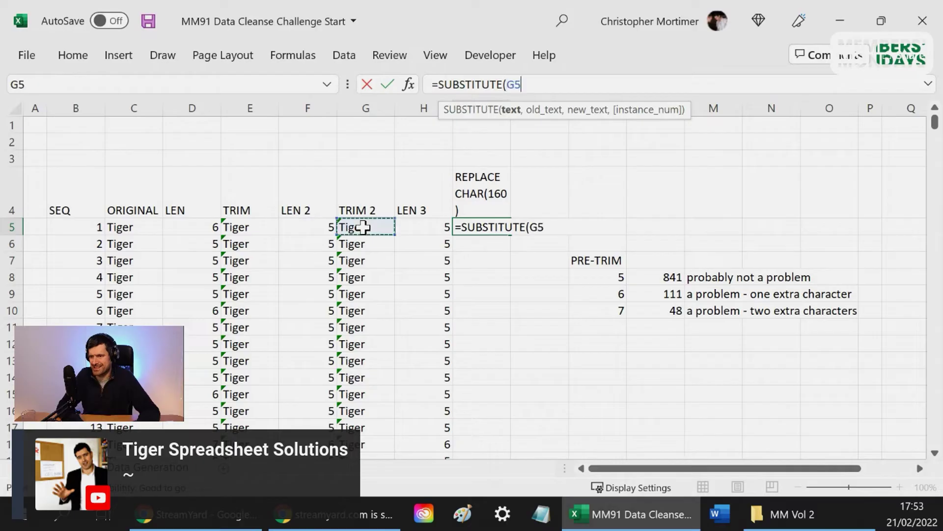
pyautogui.write('.')
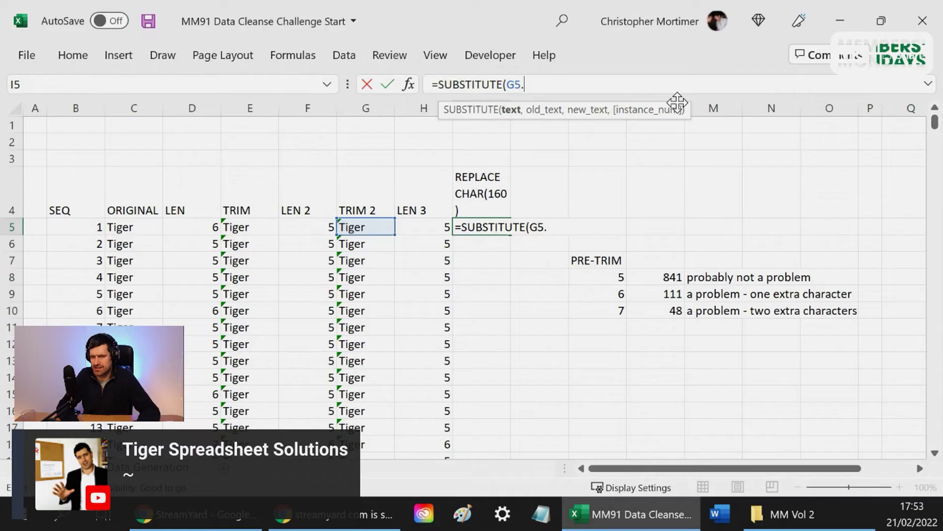
pyautogui.press('BackSpace')
pyautogui.write(',"c')
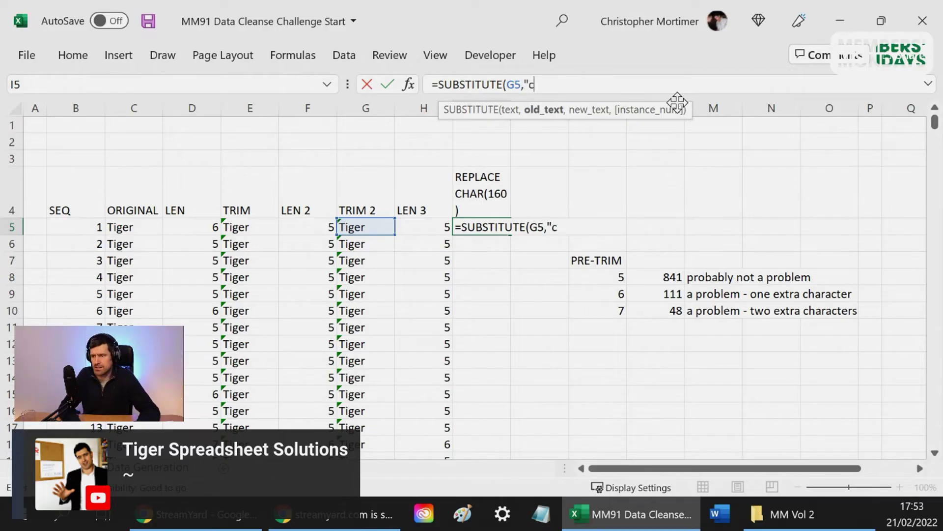
pyautogui.press('BackSpace')
pyautogui.press('BackSpace')
pyautogui.write('Char(')
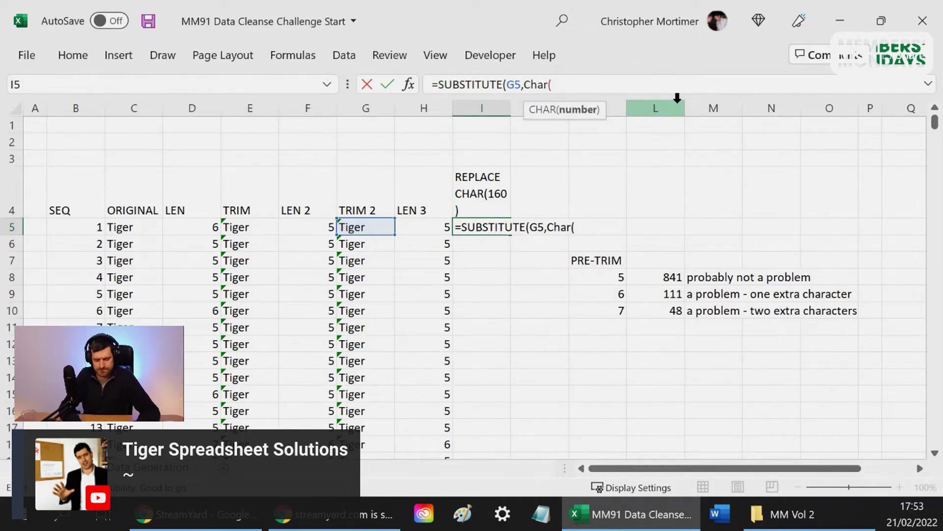
pyautogui.write('160),')
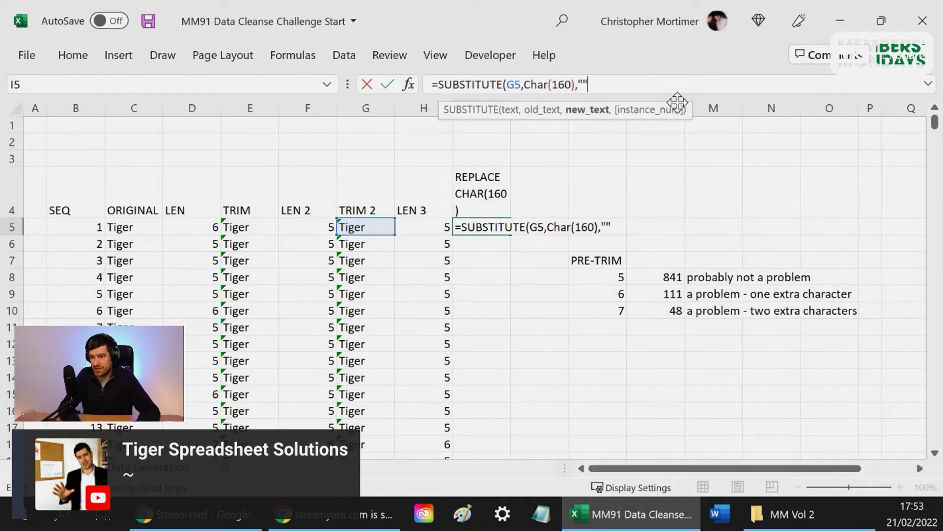
pyautogui.write('"")')
pyautogui.press('Return')
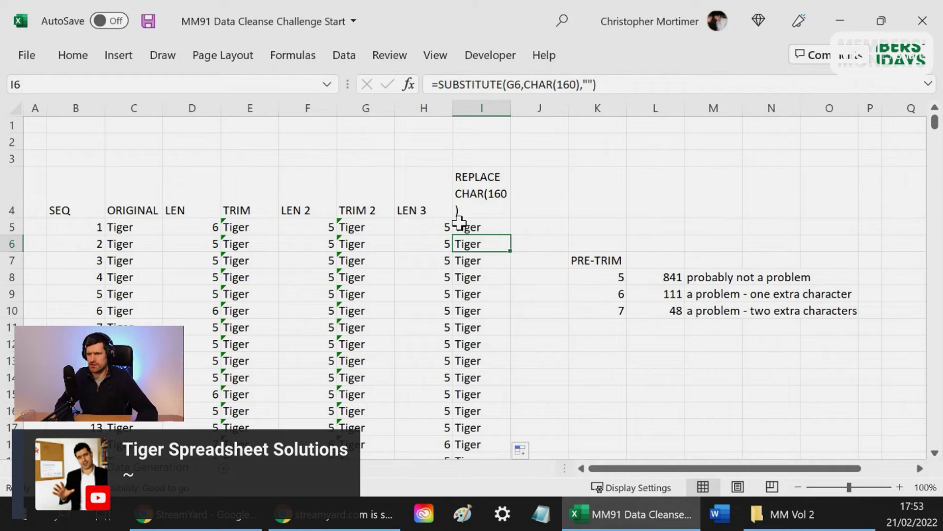
# Check the cleaned column I results and start a LEN heading in the next column.
pyautogui.press('Down')
pyautogui.press('Down')
pyautogui.press('Down')
pyautogui.press('Down')
pyautogui.press('Down')
pyautogui.press('Up')
pyautogui.press('Up')
pyautogui.press('Up')
pyautogui.press('Up')
pyautogui.press('Up')
pyautogui.press('Up')
pyautogui.press('Up')
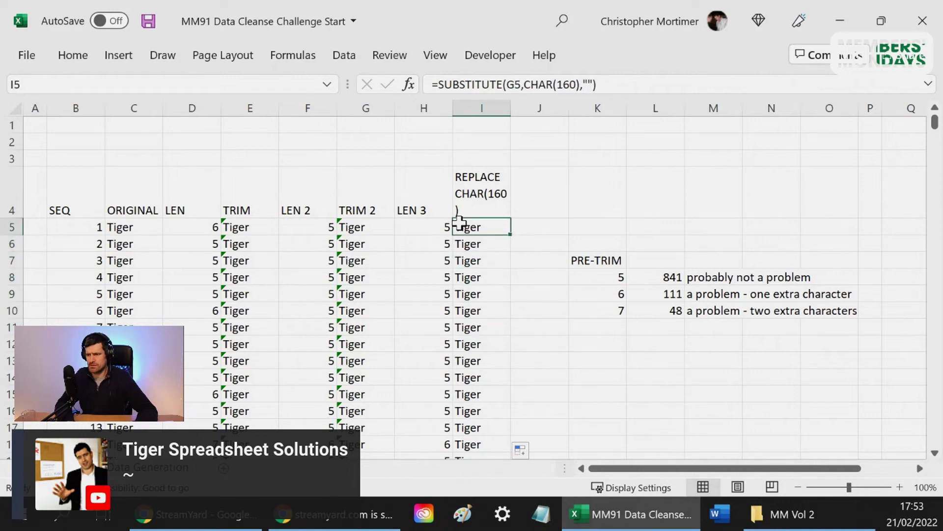
pyautogui.press('Right')
pyautogui.write('LEN')
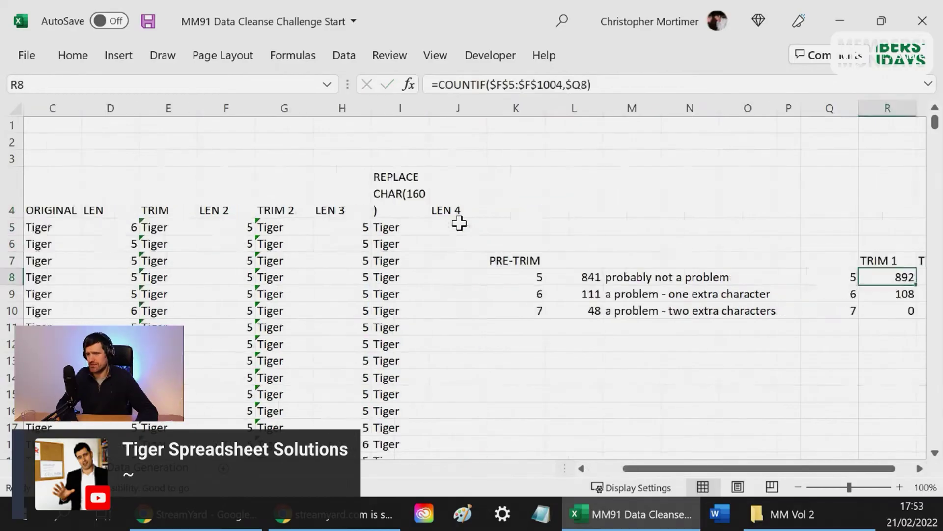
# Head column T with REPLACE and copy S8's COUNTIF formula into T8.
pyautogui.press('Right')
pyautogui.press('Right')
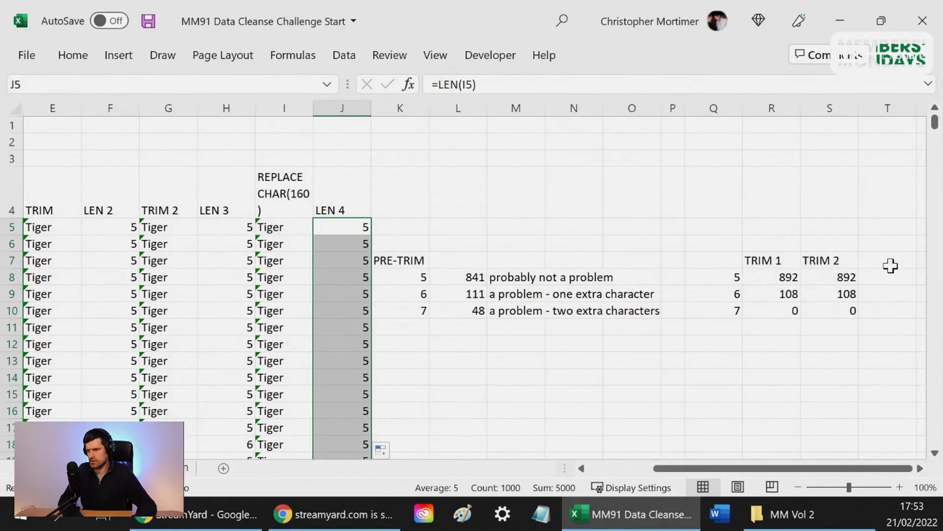
pyautogui.moveTo(890, 266); pyautogui.dragTo(941, 290)
pyautogui.write('REPLACE')
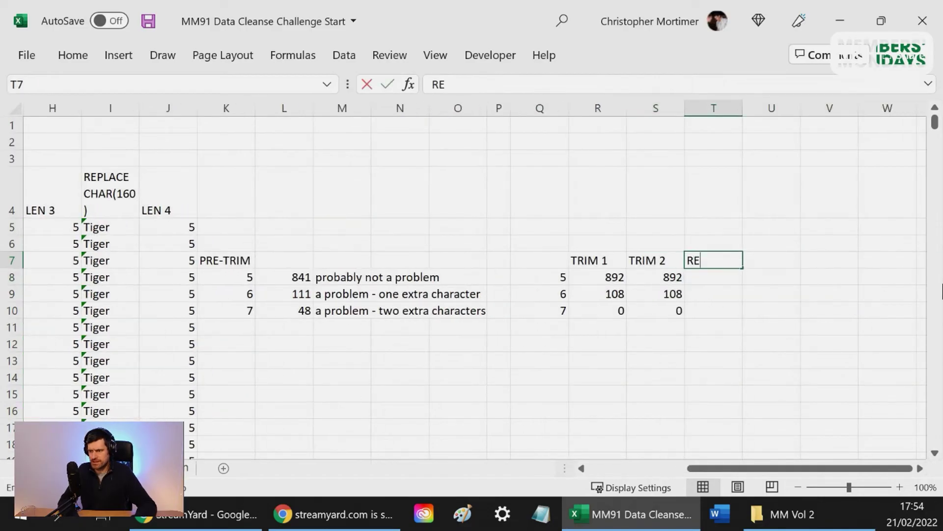
pyautogui.press('Return')
pyautogui.press('Left')
pyautogui.hotkey('shift', 'Right')
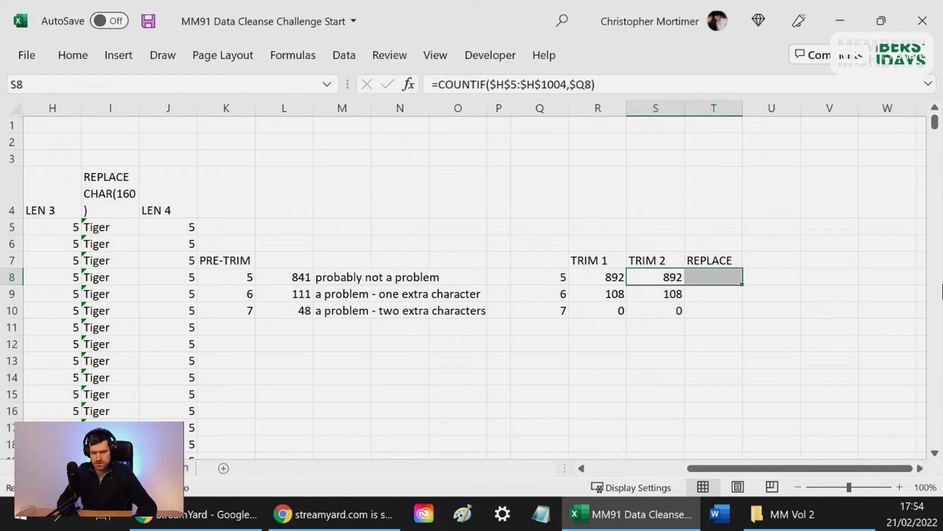
pyautogui.hotkey('ctrl', 'r')
pyautogui.press('Right')
pyautogui.press('F2')
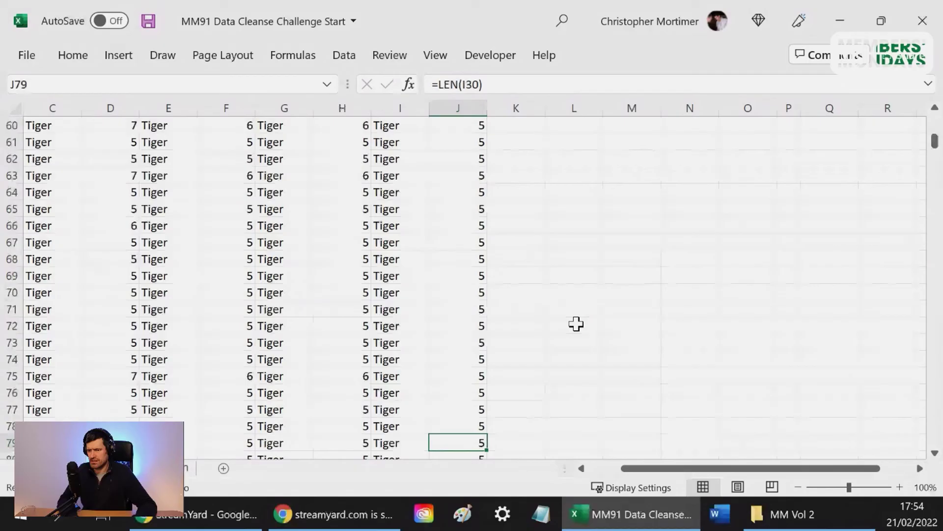
# Check the longest cleaned length with =MAX(J5:J1004) in K2.
pyautogui.press('Down')
pyautogui.press('Down')
pyautogui.press('Down')
pyautogui.press('Down')
pyautogui.press('Down')
pyautogui.press('Down')
pyautogui.press('Down')
pyautogui.press('Down')
pyautogui.press('Down')
pyautogui.press('Down')
pyautogui.press('Down')
pyautogui.press('Down')
pyautogui.press('Down')
pyautogui.press('Down')
pyautogui.press('Down')
pyautogui.press('Down')
pyautogui.press('Down')
pyautogui.press('Down')
pyautogui.press('Down')
pyautogui.press('Down')
pyautogui.hotkey('ctrl', 'Up')
pyautogui.hotkey('ctrl', 'Up')
pyautogui.press('Right')
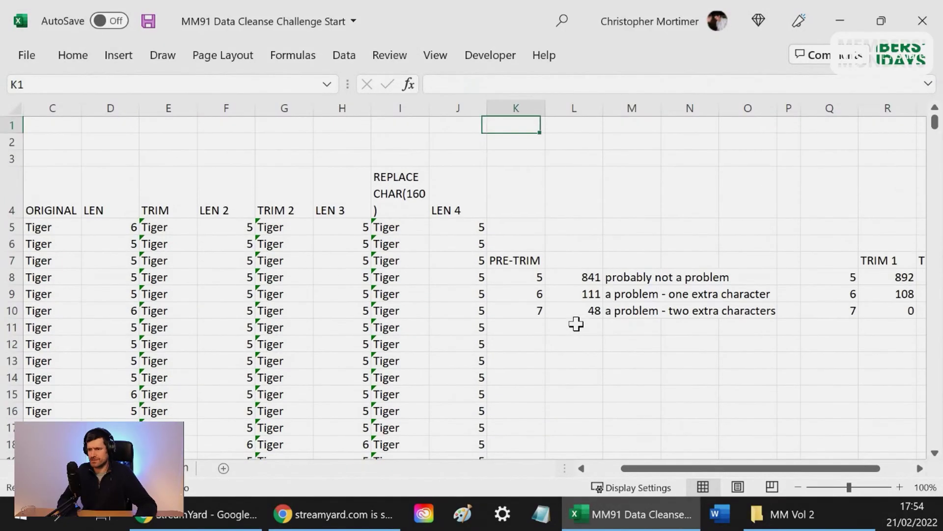
pyautogui.press('Down')
pyautogui.write('=max(')
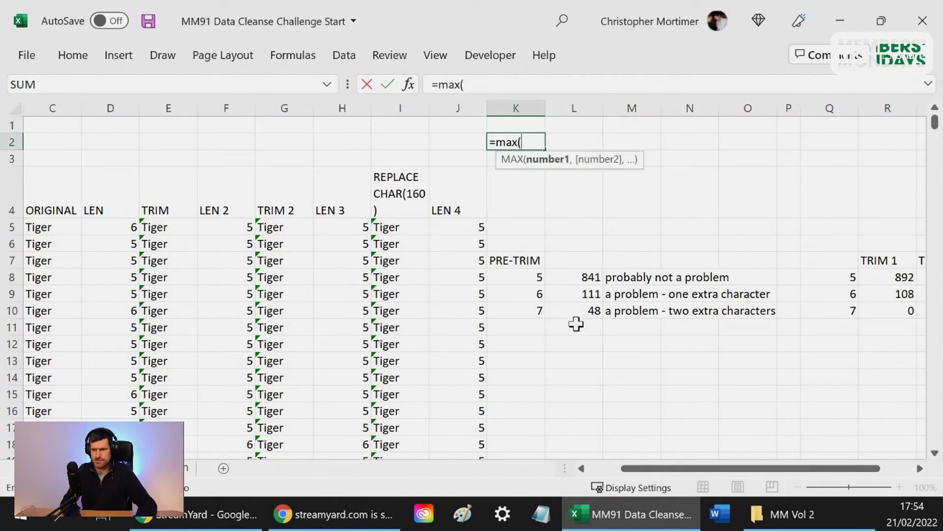
pyautogui.press('Down')
pyautogui.press('Down')
pyautogui.press('Down')
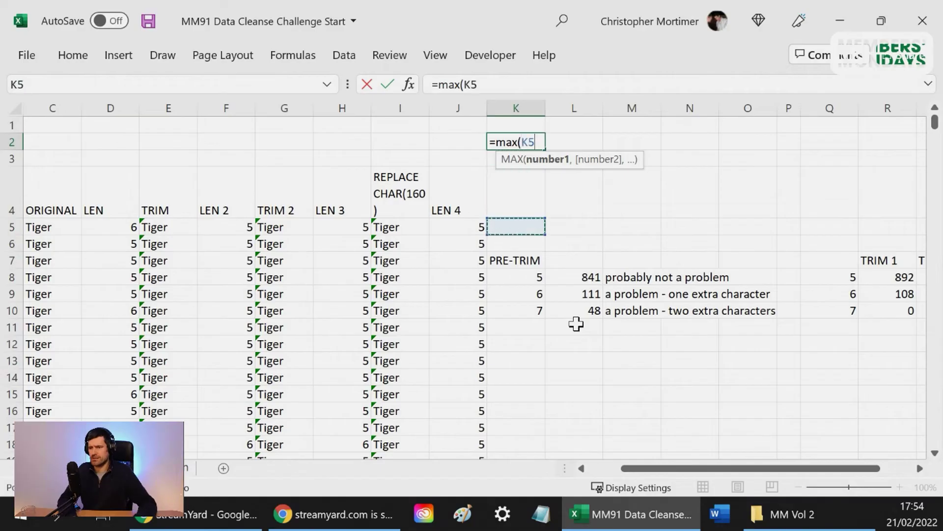
pyautogui.press('Left')
pyautogui.hotkey('ctrl', 'shift', 'Down')
pyautogui.hotkey('ctrl', 'Return')
pyautogui.press('Down')
pyautogui.press('Down')
pyautogui.press('Down')
pyautogui.press('Down')
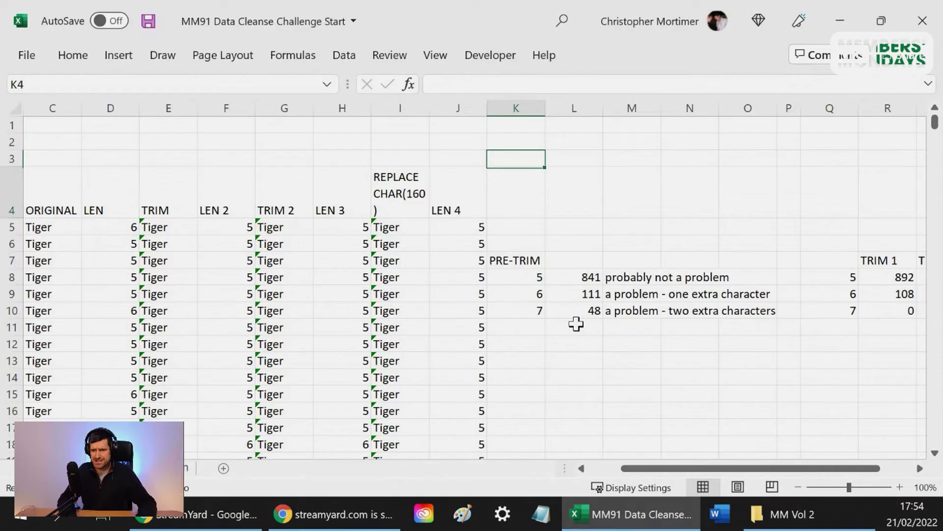
# Inspect the LEN 4 formulas, the TRIM formula, and the original Tiger entry in C18.
pyautogui.press('Left')
pyautogui.press('Up')
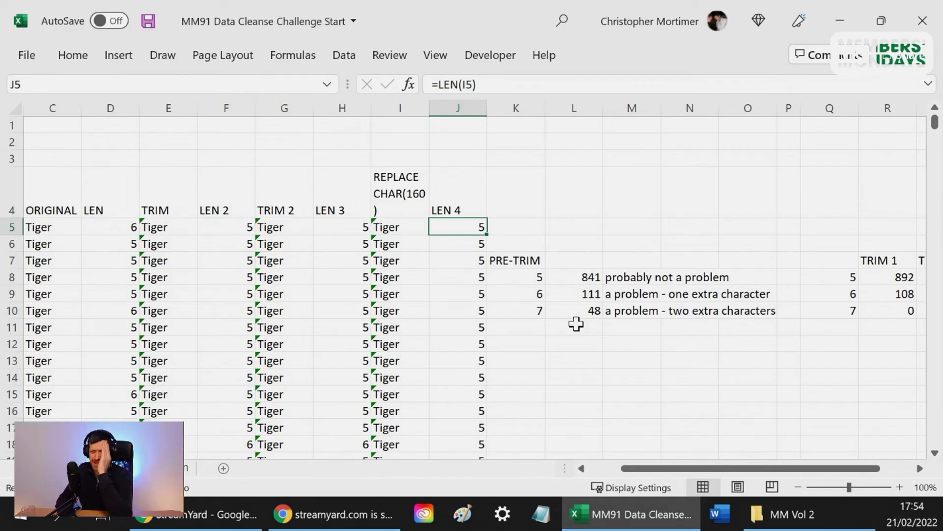
pyautogui.press('Left')
pyautogui.press('Left')
pyautogui.press('Left')
pyautogui.press('Left')
pyautogui.press('Left')
pyautogui.press('Down')
pyautogui.press('Down')
pyautogui.press('Down')
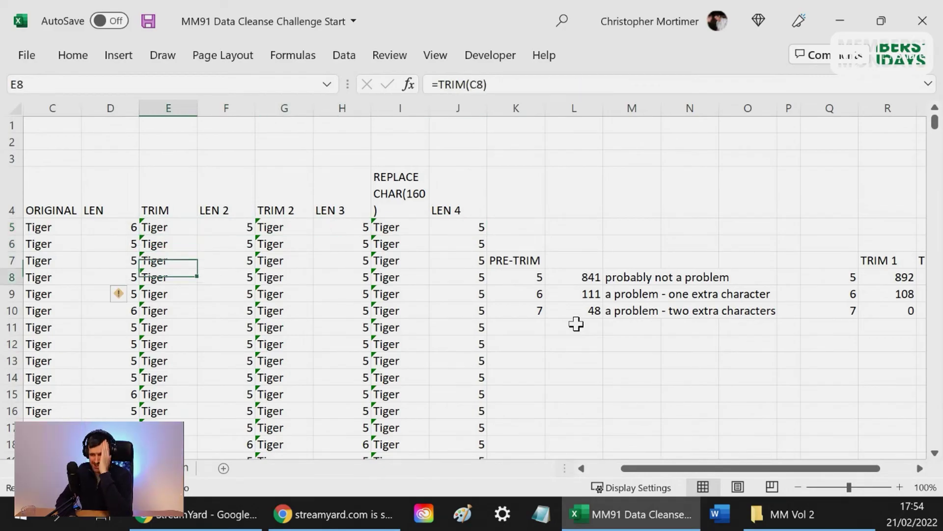
pyautogui.press('Down')
pyautogui.press('Down')
pyautogui.press('Down')
pyautogui.press('Down')
pyautogui.press('Down')
pyautogui.press('Down')
pyautogui.press('Down')
pyautogui.press('Down')
pyautogui.press('Down')
pyautogui.press('Down')
pyautogui.press('Down')
pyautogui.press('Left')
pyautogui.press('Left')
pyautogui.press('Left')
pyautogui.press('Left')
pyautogui.press('Up')
pyautogui.press('Right')
pyautogui.press('Right')
pyautogui.press('Right')
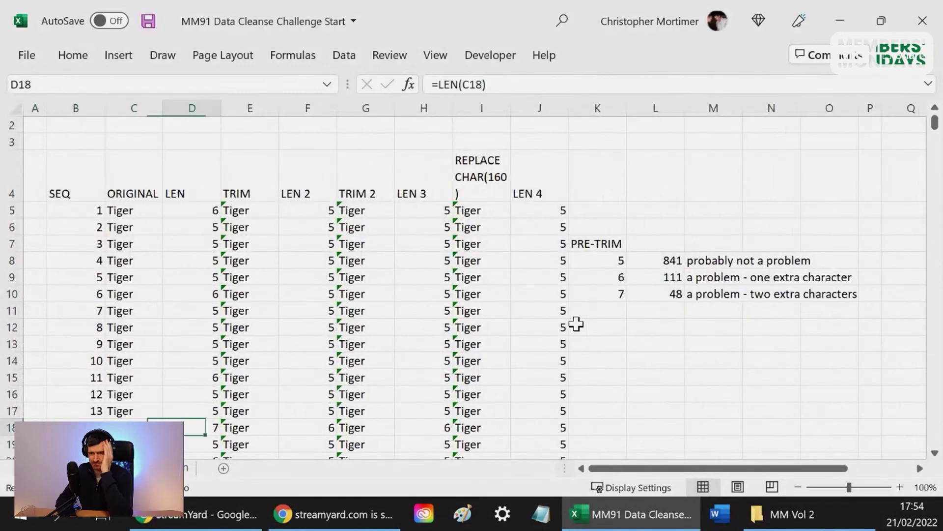
pyautogui.press('Left')
pyautogui.press('F2')
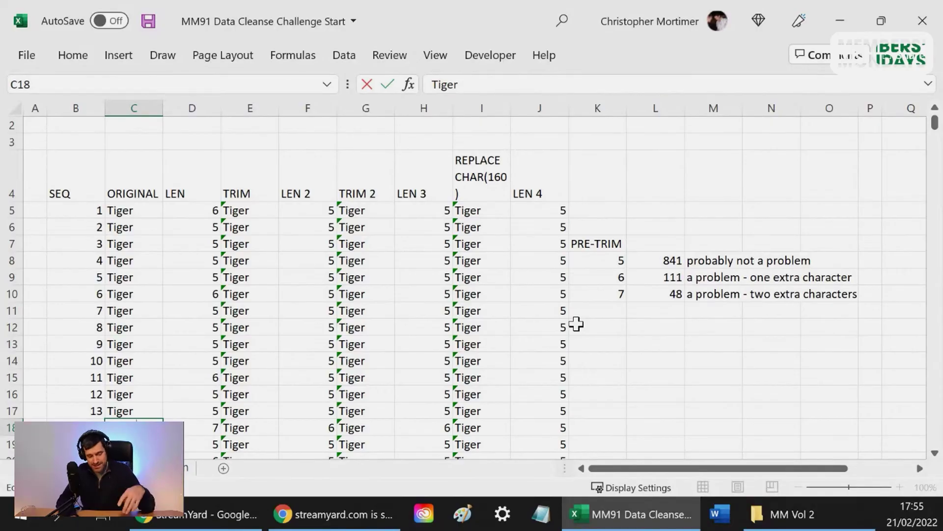
# Leave C18 unchanged and review the REPLACE counts for lengths 5 and 6.
pyautogui.press('Escape')
pyautogui.hotkey('ctrl', 'z')
pyautogui.press('Up')
pyautogui.press('Up')
pyautogui.press('Up')
pyautogui.press('Right')
pyautogui.press('Right')
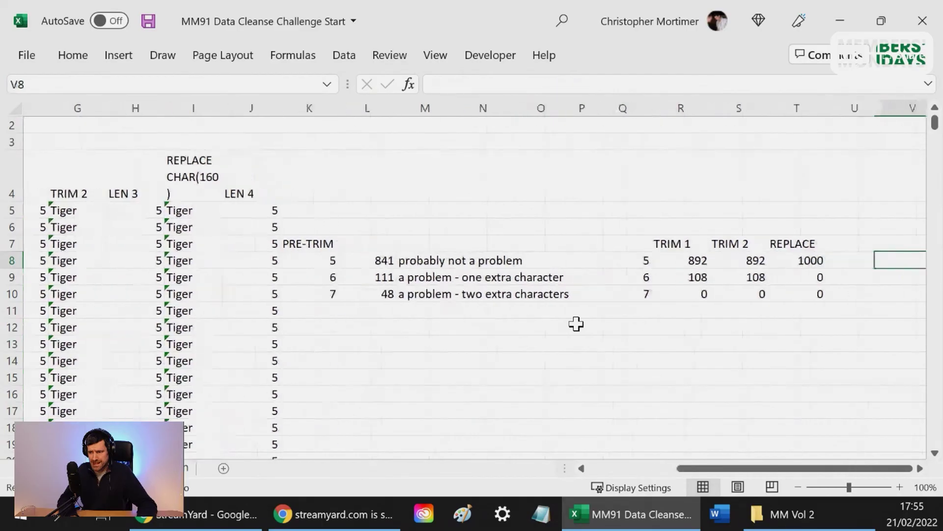
pyautogui.press('Left')
pyautogui.press('Left')
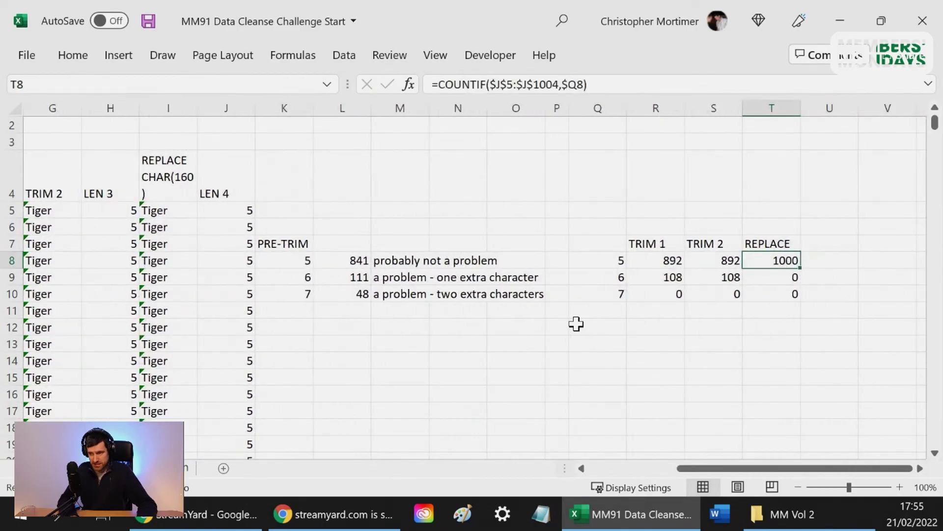
pyautogui.press('Down')
pyautogui.press('Up')
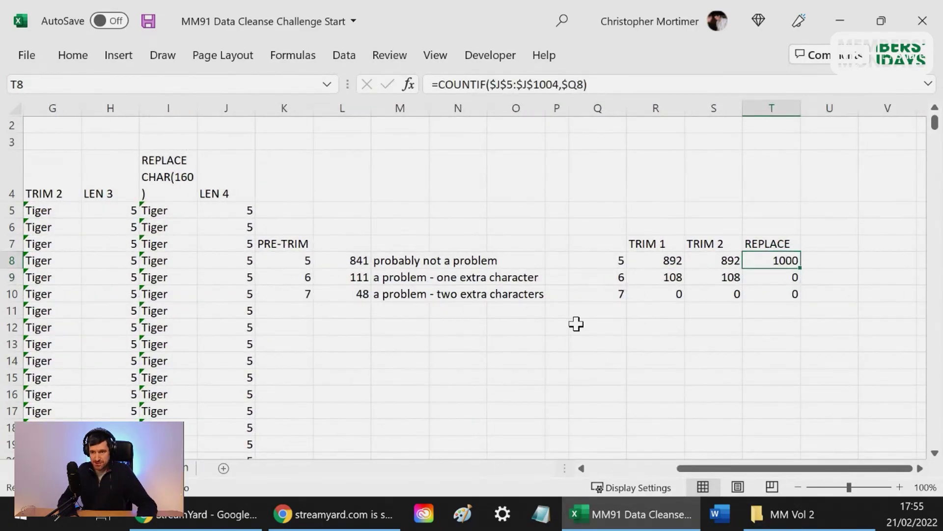
# Compare the REPLACE counts with the TRIM 1 and TRIM 2 counts and the SUBSTITUTE formula in I8.
pyautogui.press('Left')
pyautogui.press('Left')
pyautogui.hotkey('shift', 'Right')
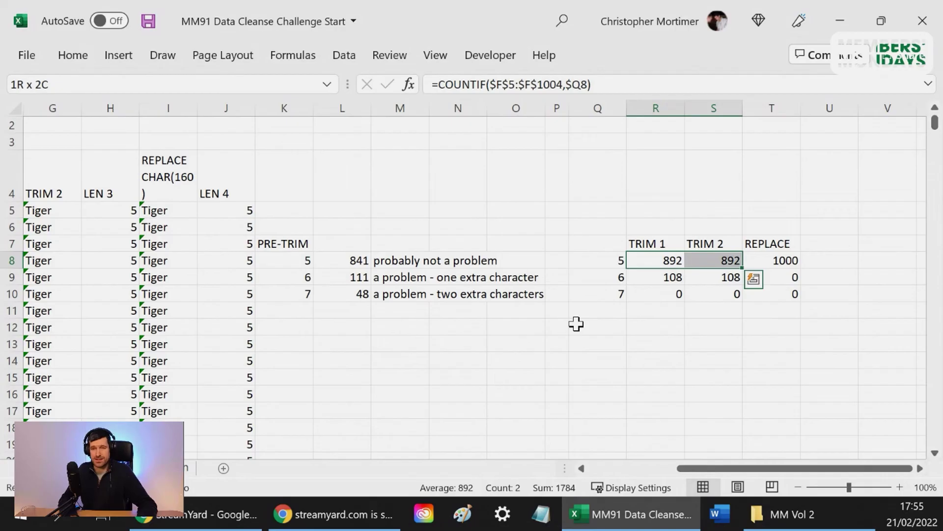
pyautogui.hotkey('shift', 'Left')
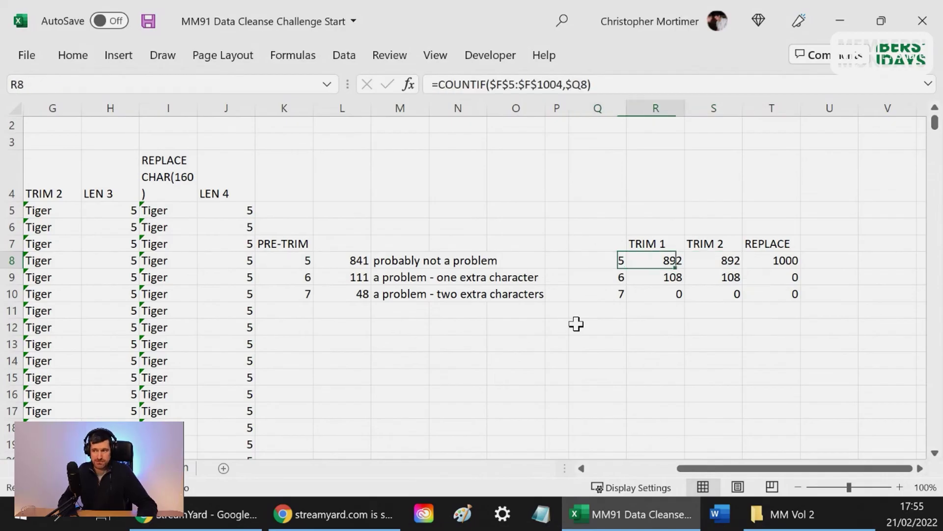
pyautogui.hotkey('shift', 'Right')
pyautogui.press('Right')
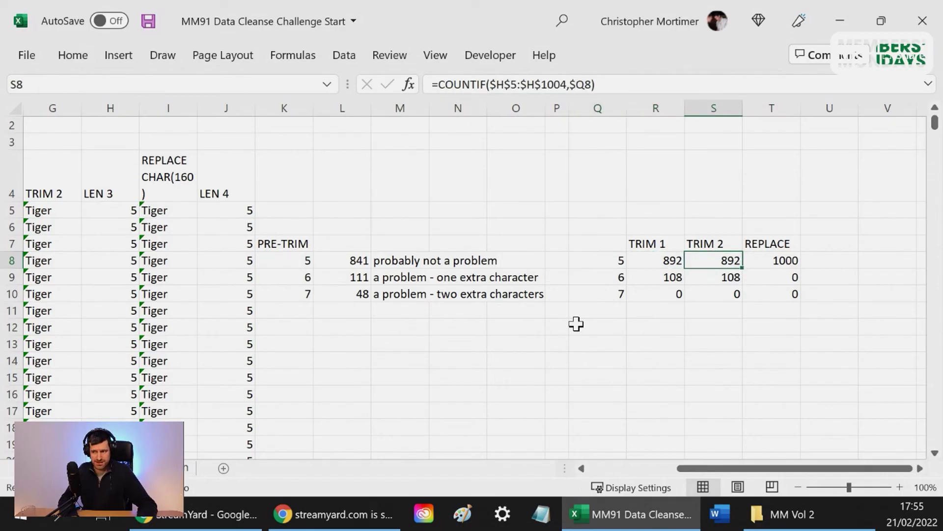
pyautogui.press('Left')
pyautogui.press('Left')
pyautogui.press('Left')
pyautogui.press('Left')
pyautogui.press('Left')
pyautogui.press('Left')
pyautogui.press('Left')
pyautogui.press('Left')
pyautogui.press('Left')
pyautogui.press('Left')
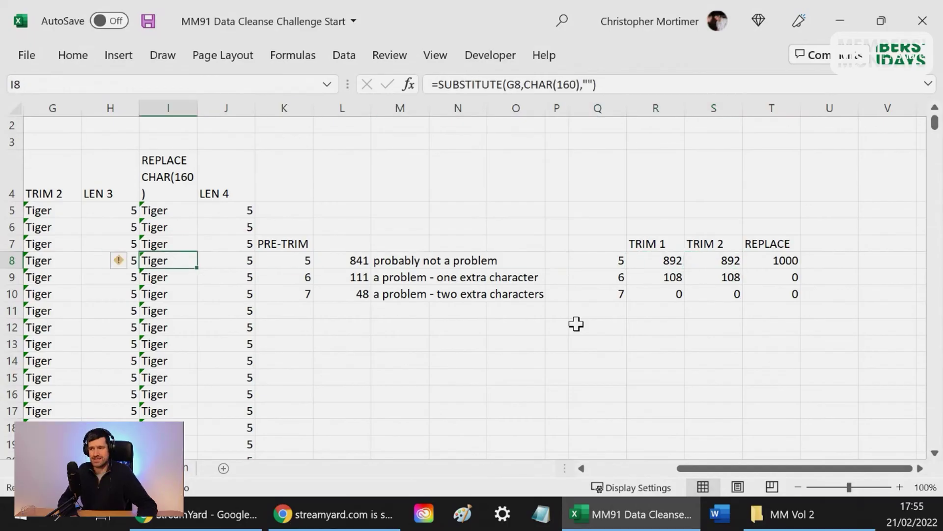
pyautogui.press('Left')
pyautogui.press('Left')
pyautogui.press('Left')
pyautogui.press('Left')
pyautogui.press('Left')
pyautogui.press('Left')
pyautogui.press('Left')
pyautogui.press('Left')
pyautogui.press('Right')
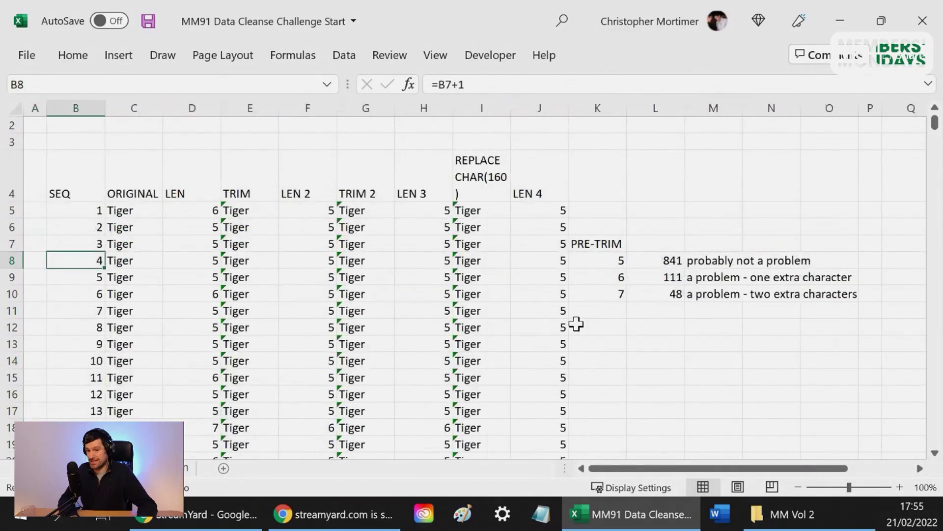